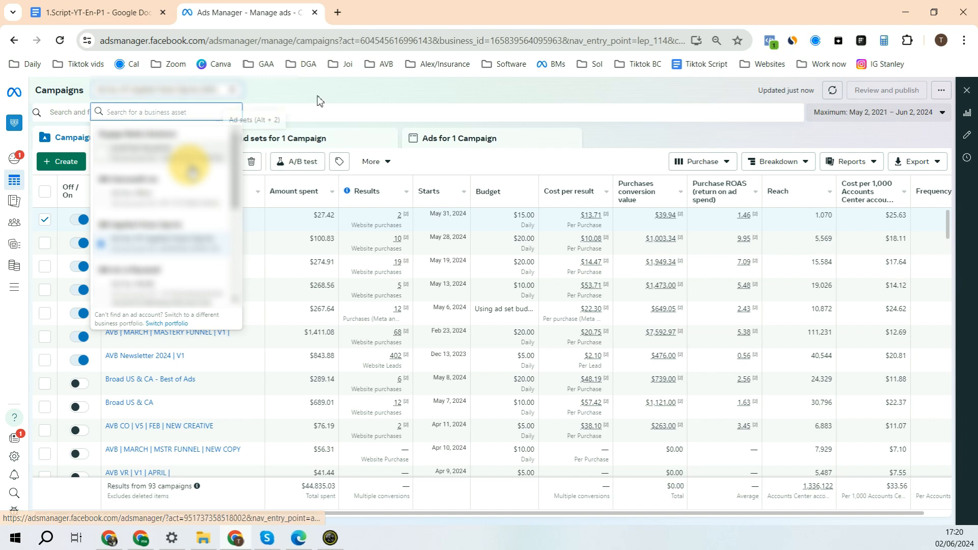
Open the ad account list to see which business assets can be selected
{"action": "left_click", "coordinate": [219, 91]}
{"action": "left_click", "coordinate": [216, 91]}
{"action": "left_click", "coordinate": [185, 169]}
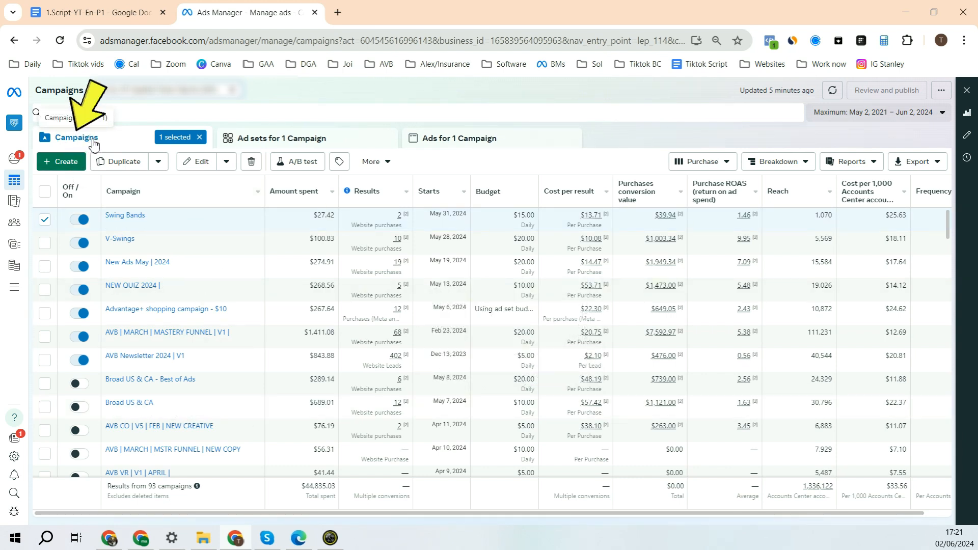
View the ad sets and the ads belonging to the selected Swing Bands campaign
{"action": "left_click", "coordinate": [295, 147]}
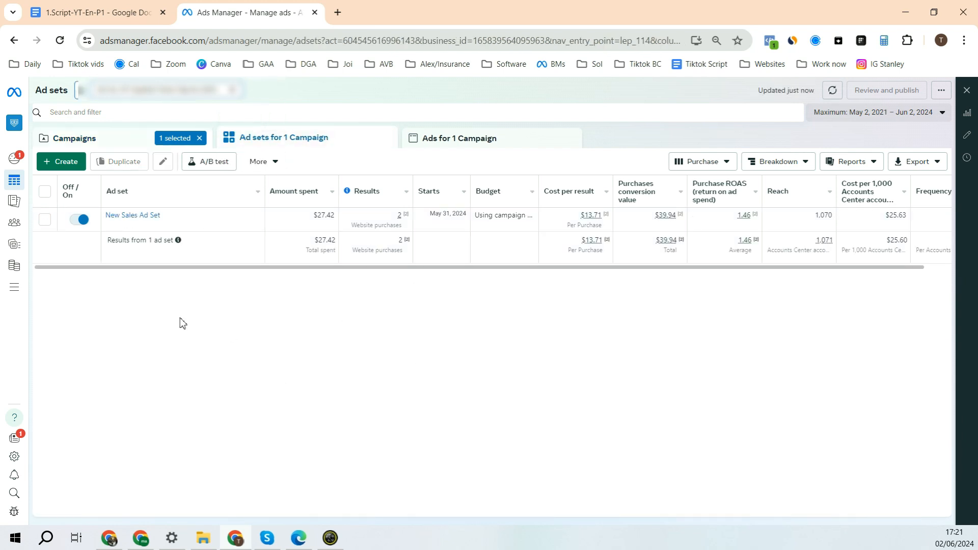
{"action": "left_click", "coordinate": [448, 138]}
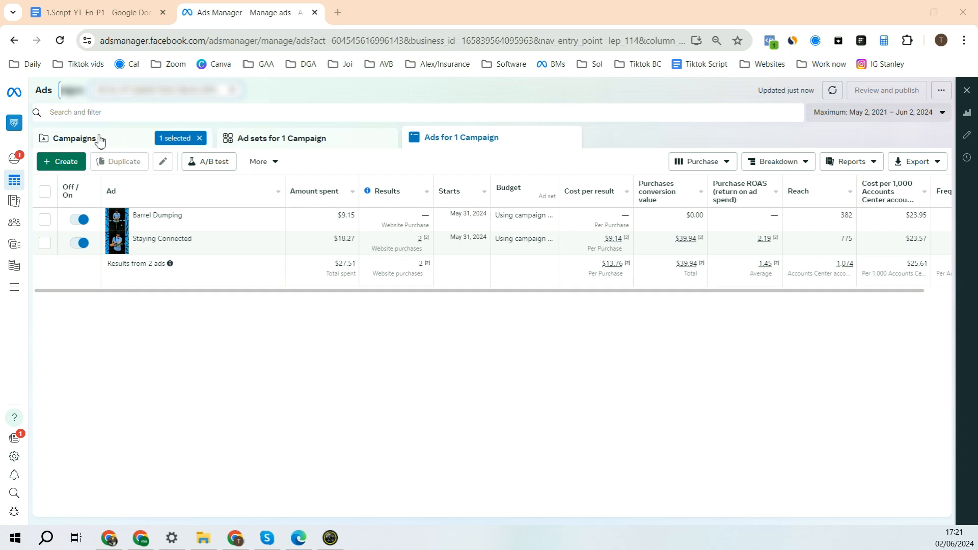
{"action": "left_click", "coordinate": [319, 137]}
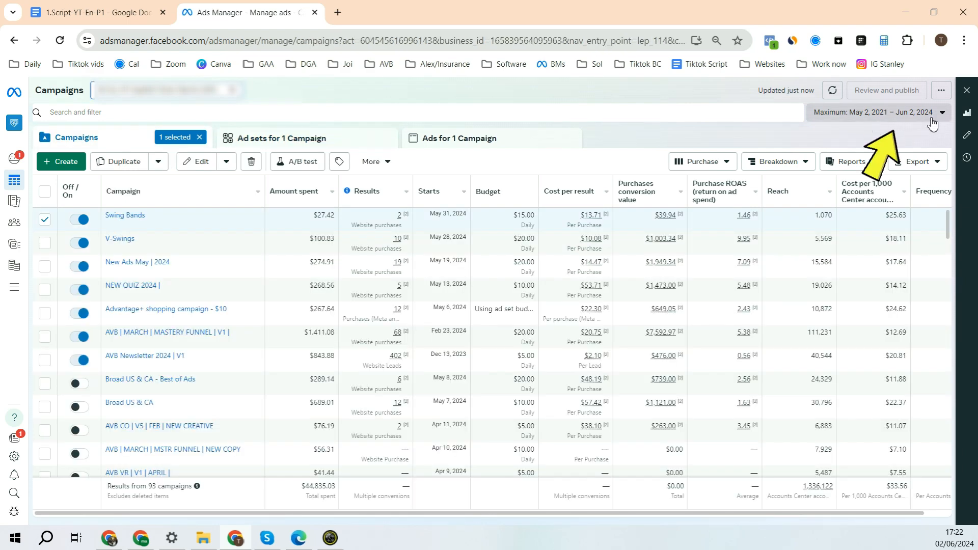
Switch the reporting period to This month and from there to the custom range May 29 to June 2, 2024
{"action": "left_click", "coordinate": [929, 120]}
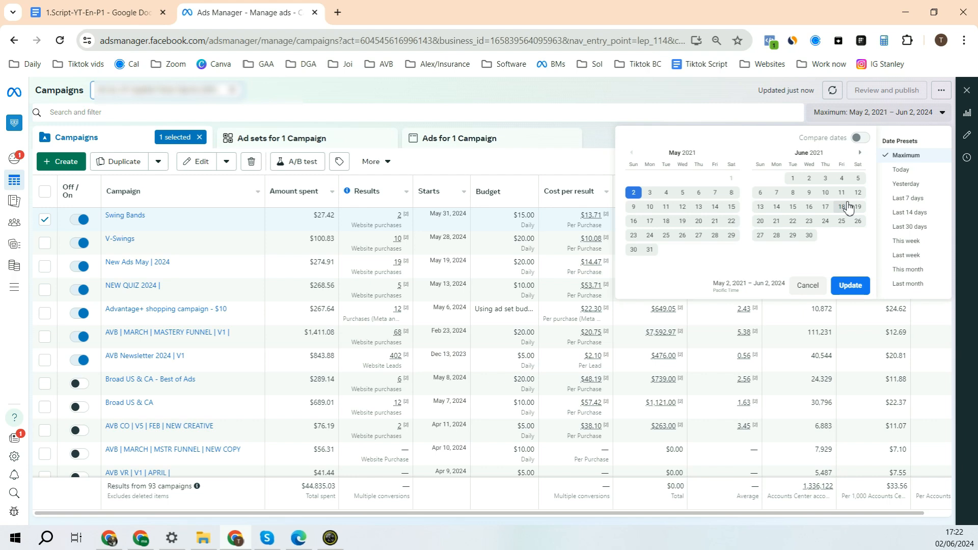
{"action": "left_click", "coordinate": [907, 269]}
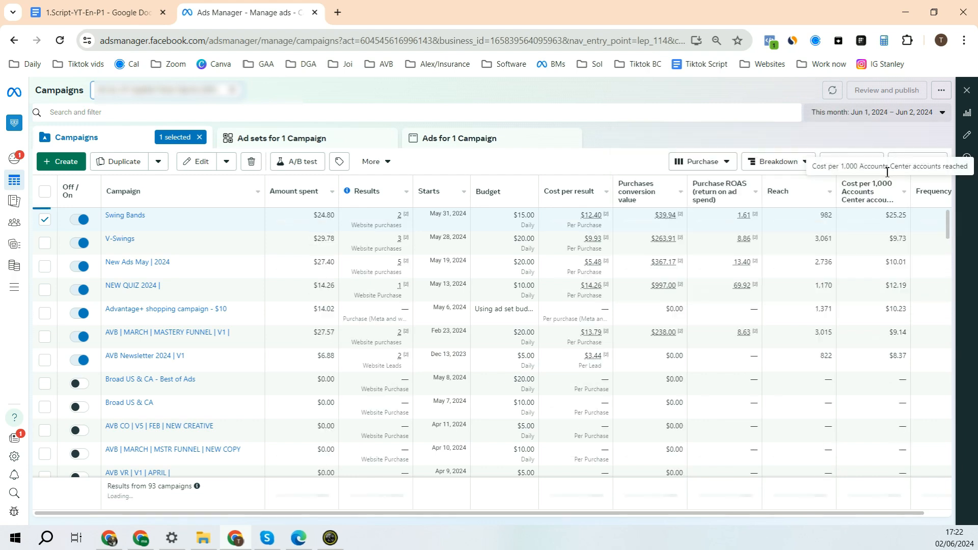
{"action": "left_click", "coordinate": [874, 112]}
{"action": "left_click", "coordinate": [631, 153]}
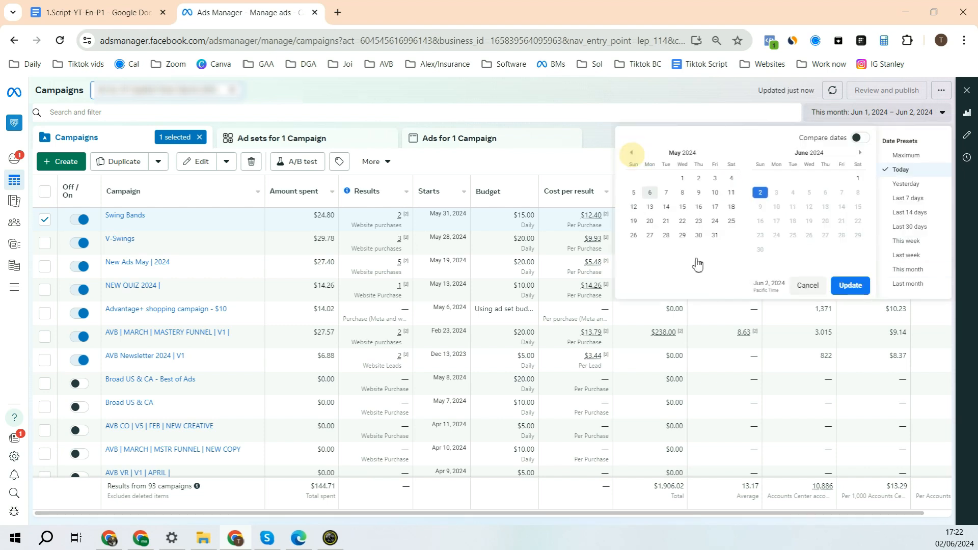
{"action": "left_click", "coordinate": [666, 235]}
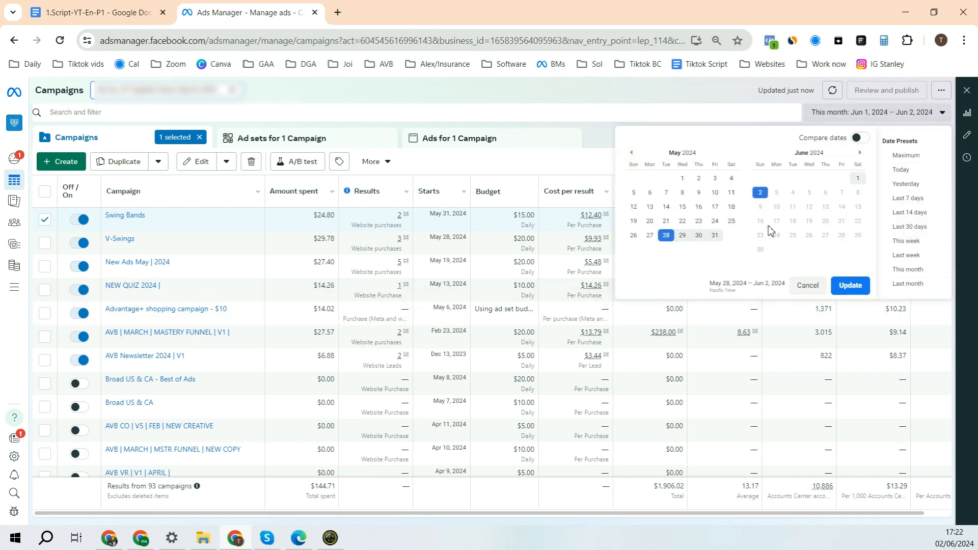
{"action": "left_click", "coordinate": [760, 193]}
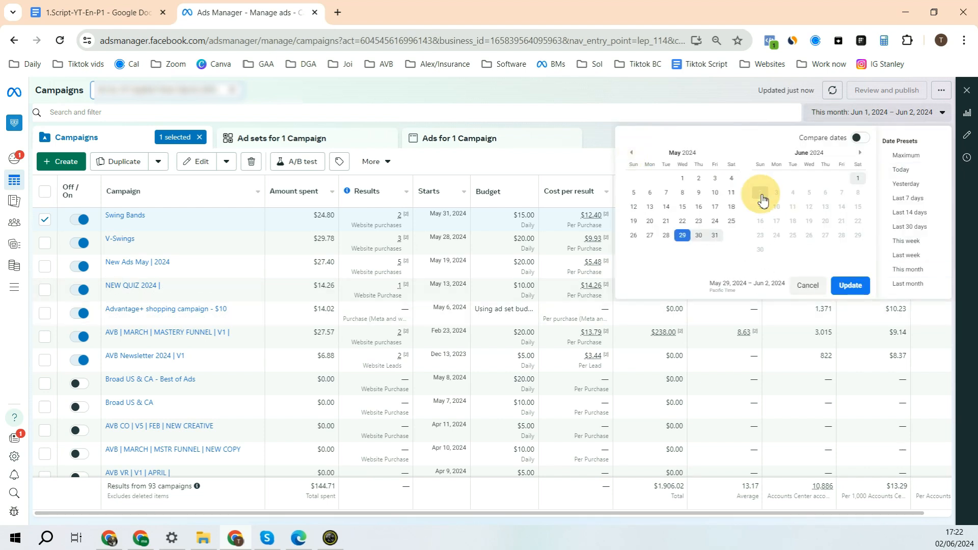
{"action": "left_click", "coordinate": [859, 286]}
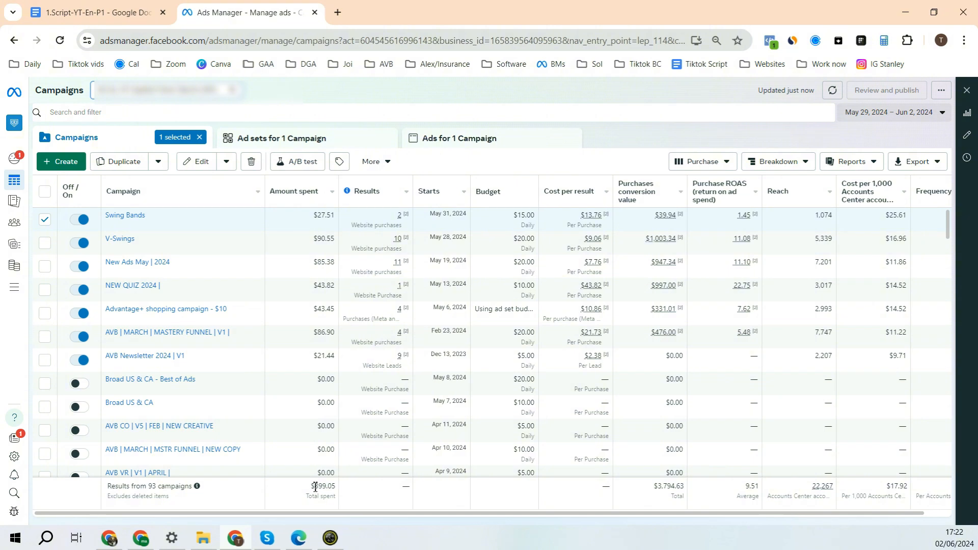
Examine the total amount spent and the average purchase ROAS for the chosen date range
{"action": "left_click_drag", "start_coordinate": [314, 486], "coordinate": [331, 487]}
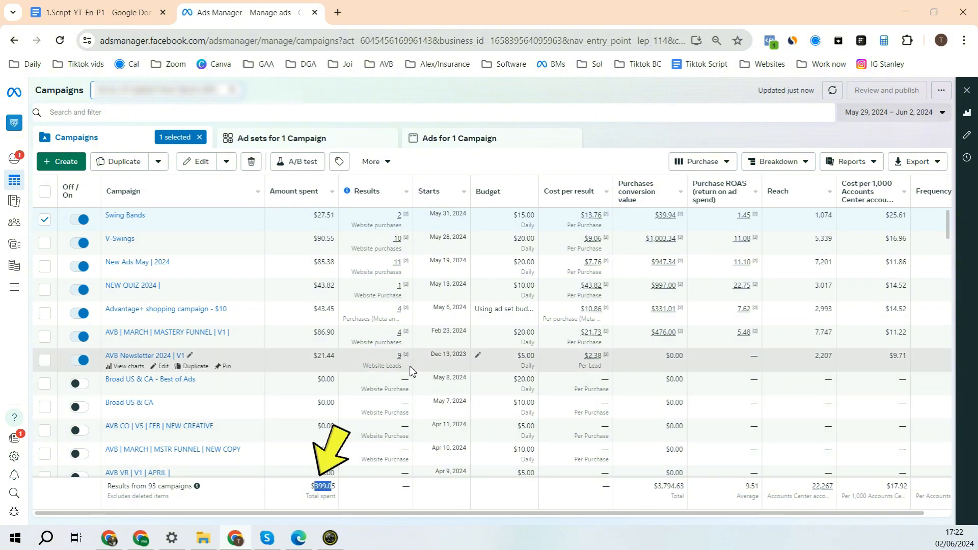
{"action": "mouse_move", "coordinate": [402, 242]}
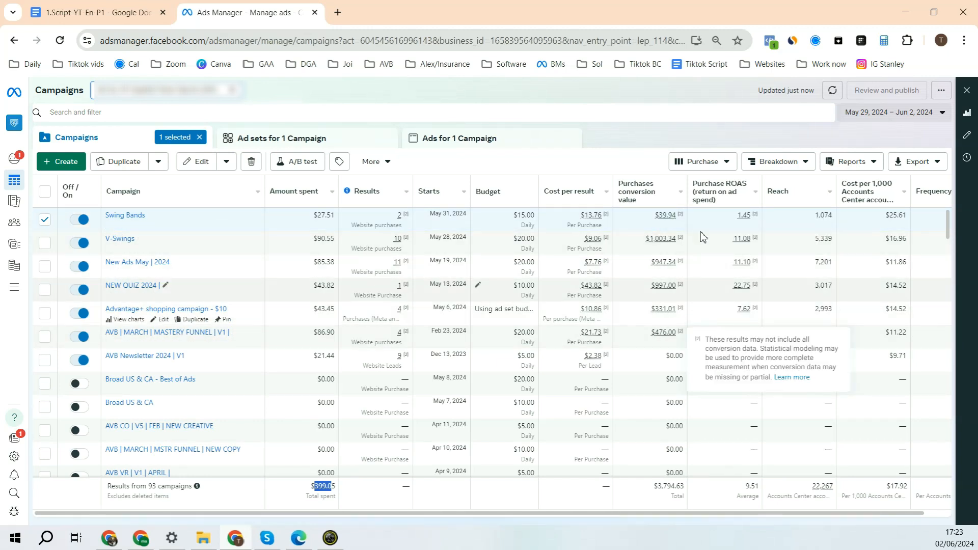
{"action": "double_click", "coordinate": [757, 489]}
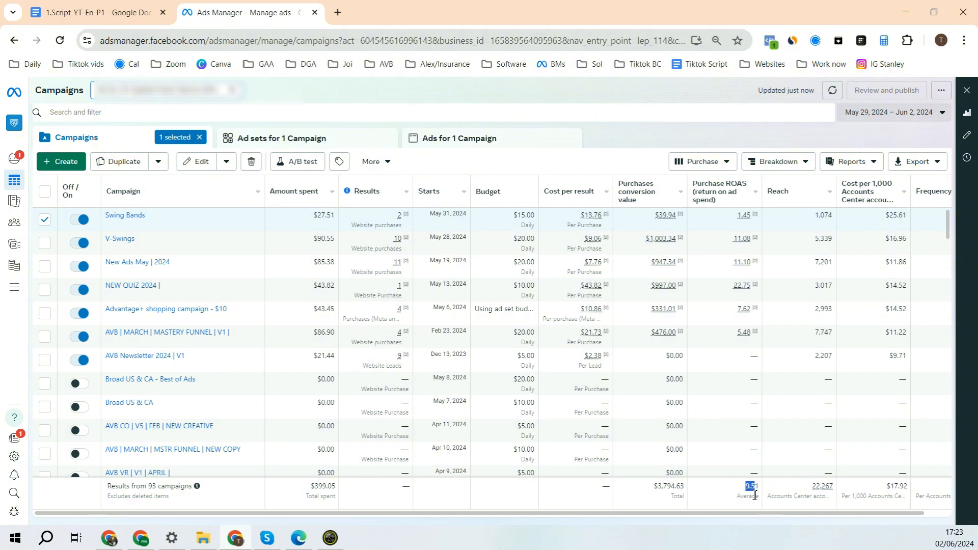
{"action": "left_click", "coordinate": [923, 113]}
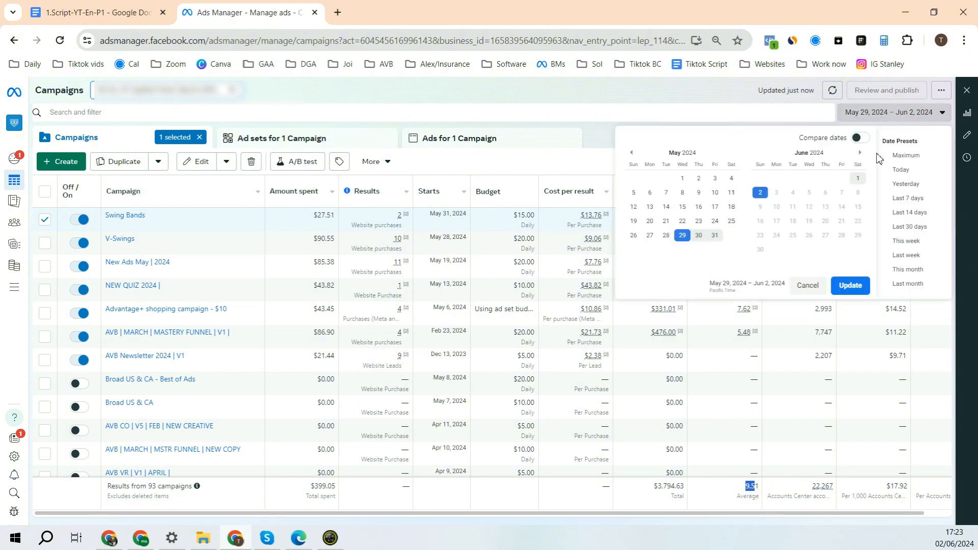
{"action": "left_click", "coordinate": [918, 114]}
Deselect the Swing Bands campaign, select V-Swings instead and drill down into its Broad Baseball ad set
{"action": "left_click", "coordinate": [44, 219]}
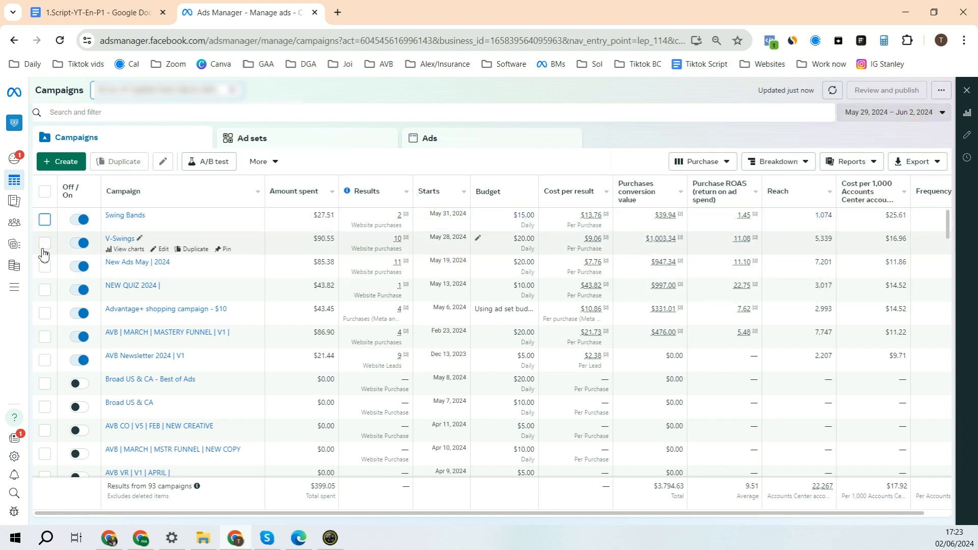
{"action": "left_click", "coordinate": [44, 243]}
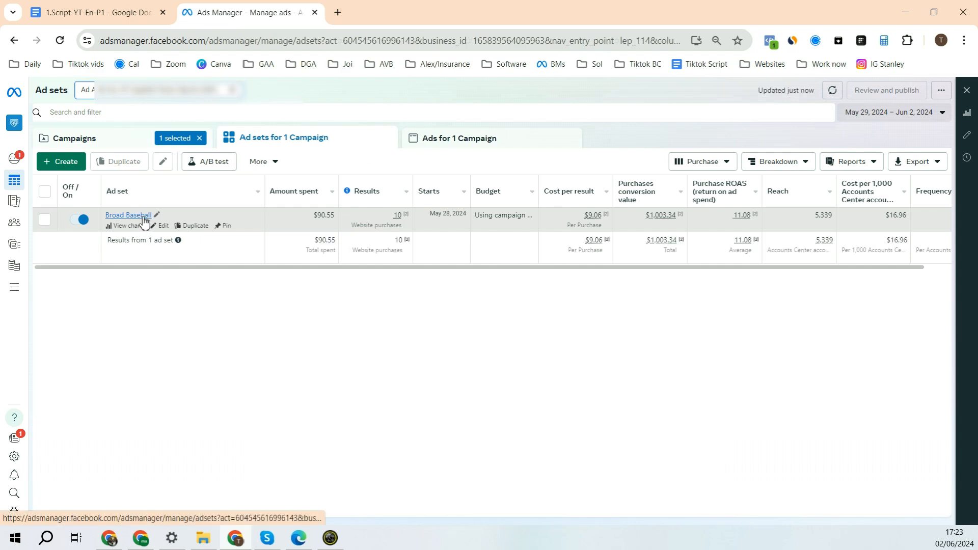
{"action": "left_click", "coordinate": [143, 220]}
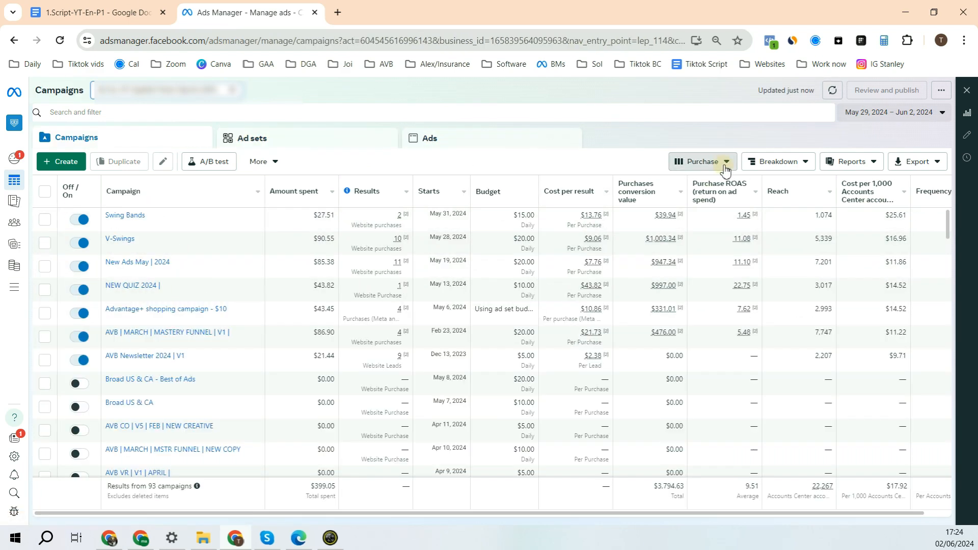
Look over the available column presets and examine the metrics shown by the Purchase preset
{"action": "left_click", "coordinate": [725, 163]}
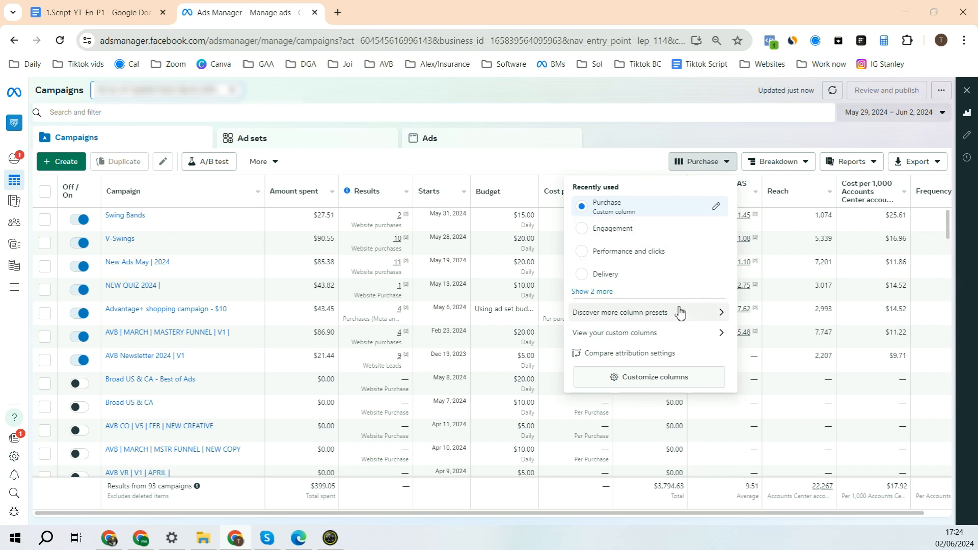
{"action": "left_click", "coordinate": [558, 100]}
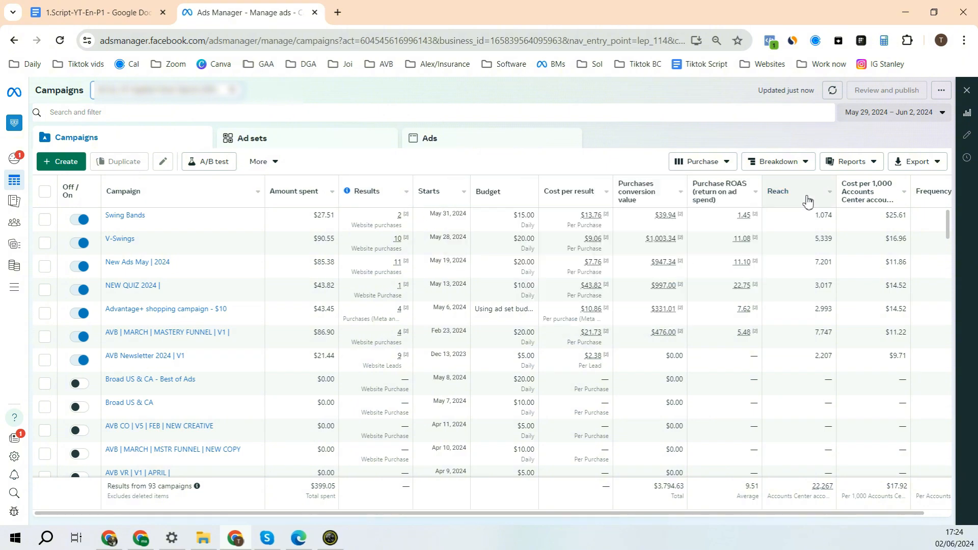
{"action": "scroll", "coordinate": [810, 199], "scroll_direction": "right", "scroll_amount": 10}
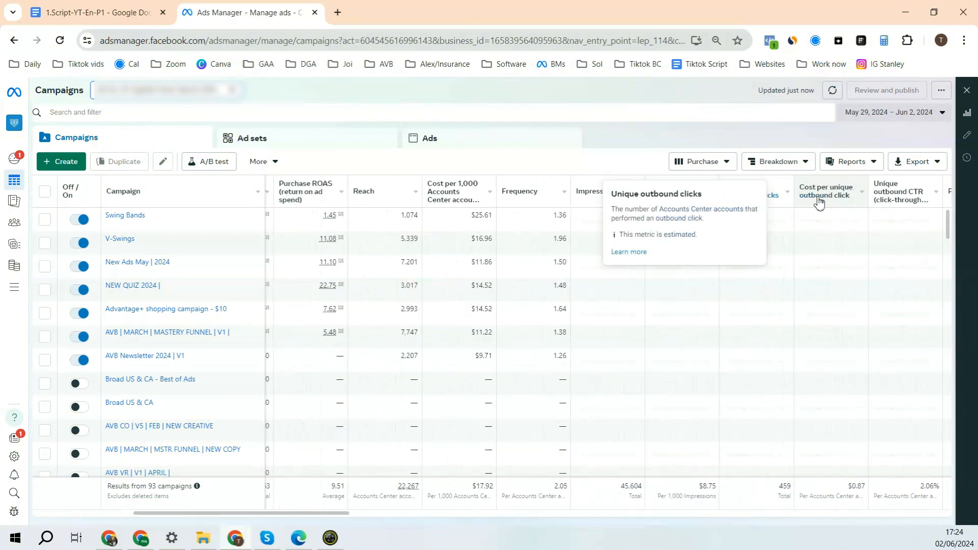
Switch the campaign table to the Engagement column preset and review its metrics
{"action": "left_click", "coordinate": [726, 161]}
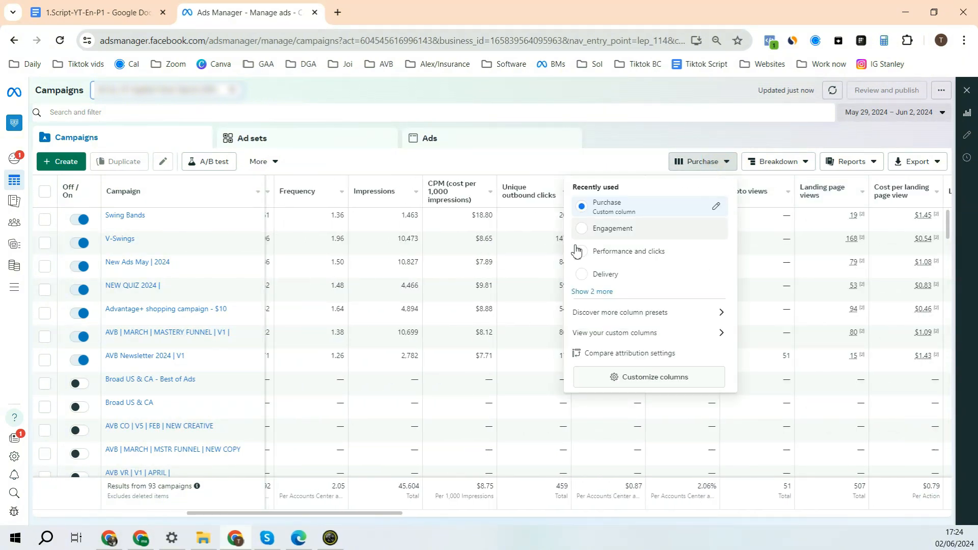
{"action": "left_click", "coordinate": [616, 236]}
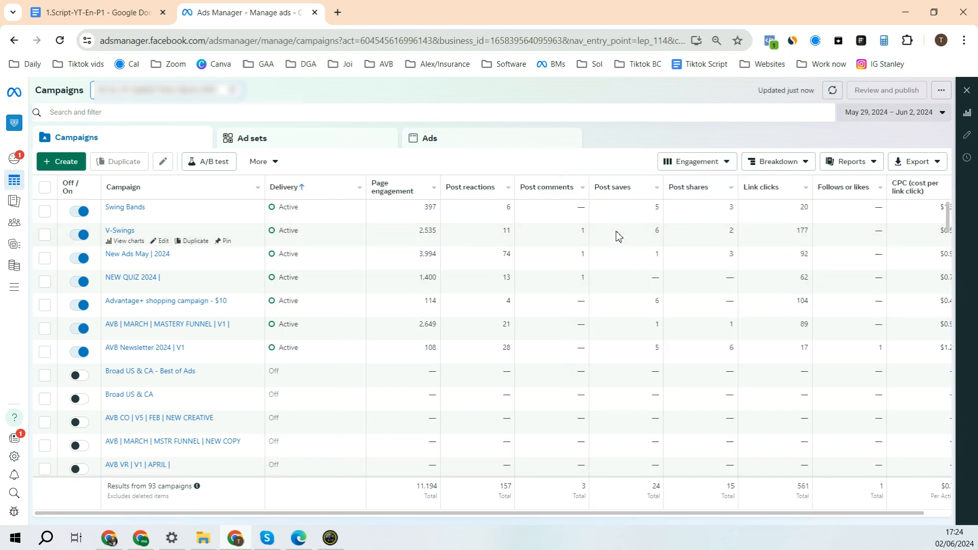
{"action": "scroll", "coordinate": [448, 212], "scroll_direction": "right", "scroll_amount": 1}
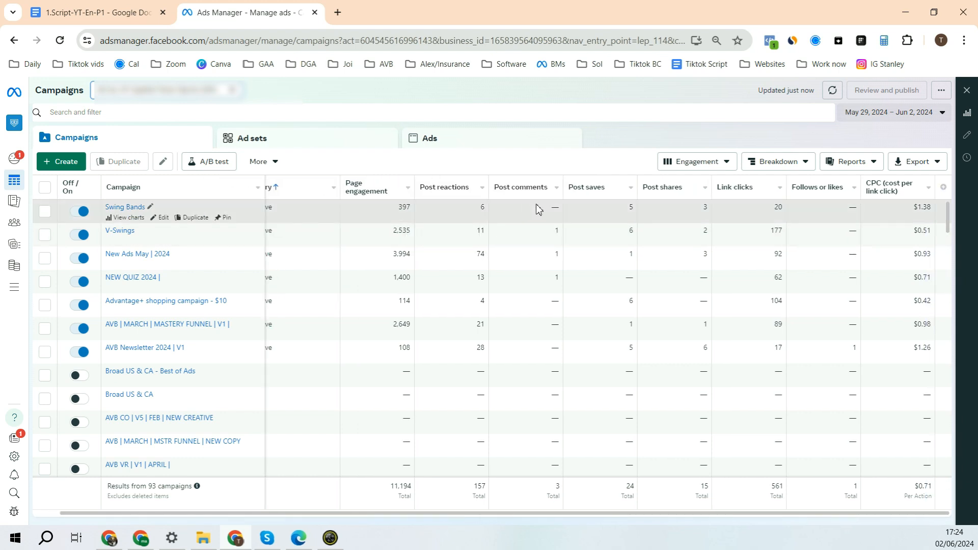
Switch the campaign table to the Performance and clicks column preset and review all of its columns
{"action": "left_click", "coordinate": [710, 162]}
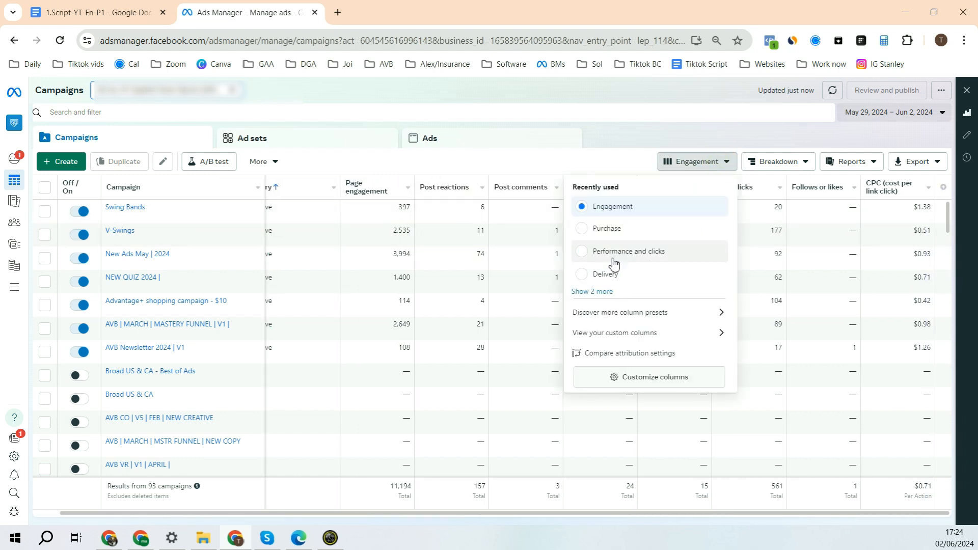
{"action": "mouse_move", "coordinate": [613, 263]}
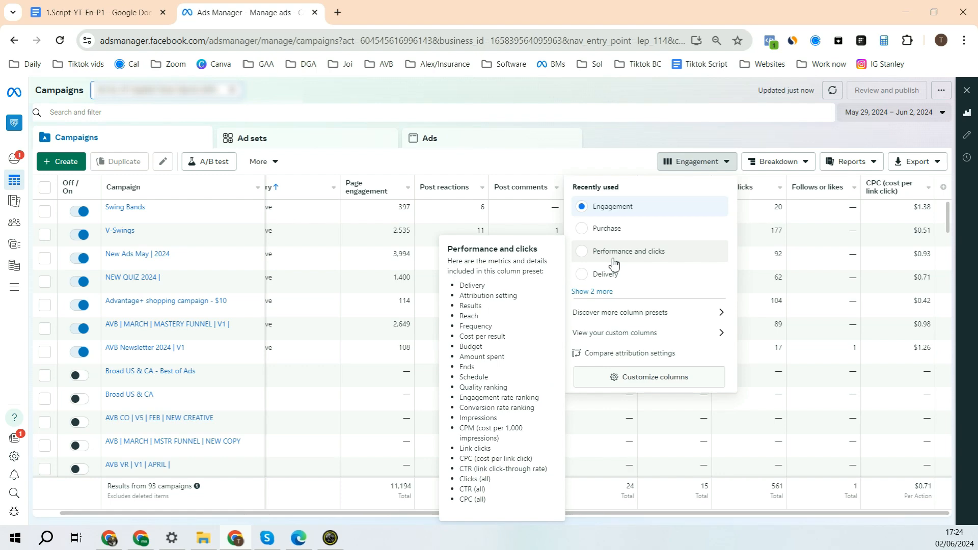
{"action": "left_click", "coordinate": [613, 263]}
{"action": "scroll", "coordinate": [448, 229], "scroll_direction": "right", "scroll_amount": 5}
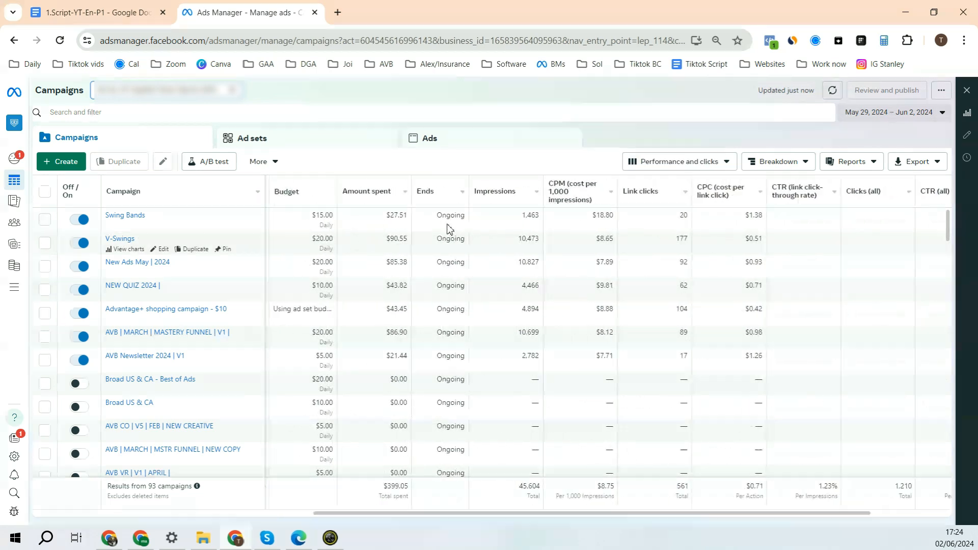
{"action": "scroll", "coordinate": [559, 233], "scroll_direction": "right", "scroll_amount": 3}
{"action": "scroll", "coordinate": [560, 234], "scroll_direction": "left", "scroll_amount": 10}
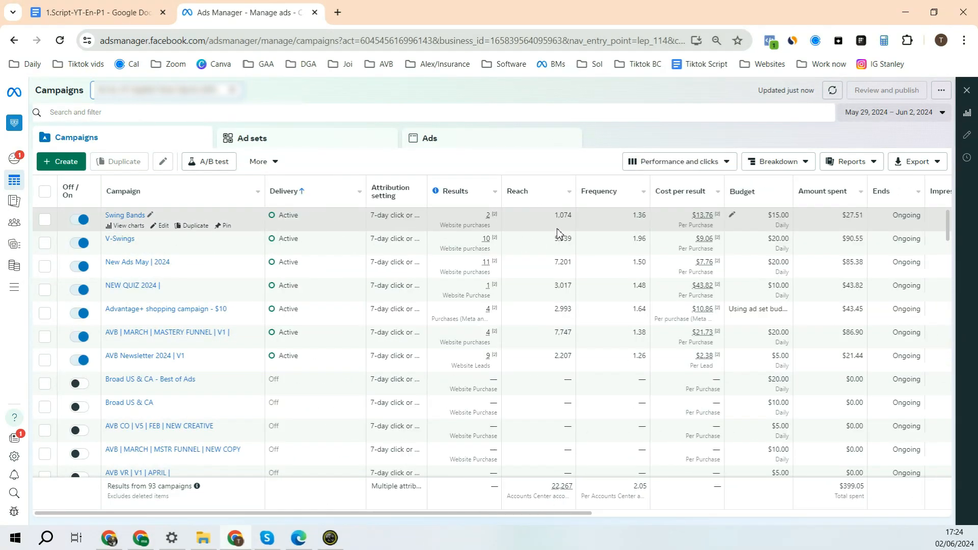
Inspect the metrics offered for customizing the table columns, leaving the column selection unchanged
{"action": "left_click", "coordinate": [701, 161]}
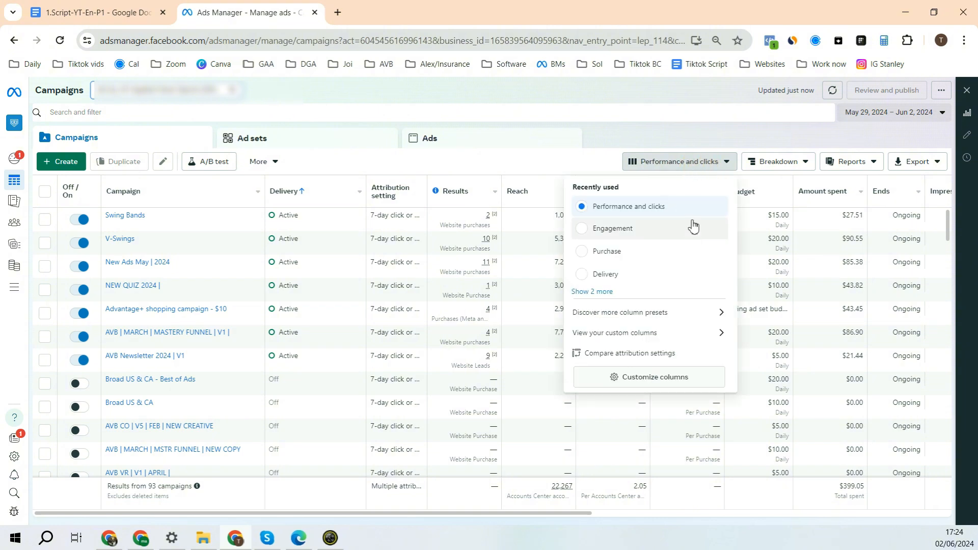
{"action": "mouse_move", "coordinate": [683, 216]}
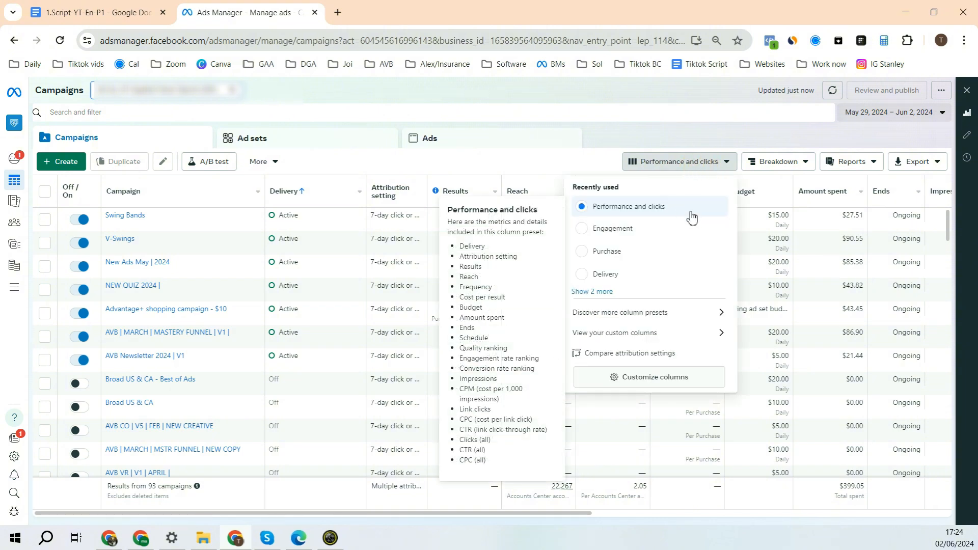
{"action": "left_click", "coordinate": [632, 389]}
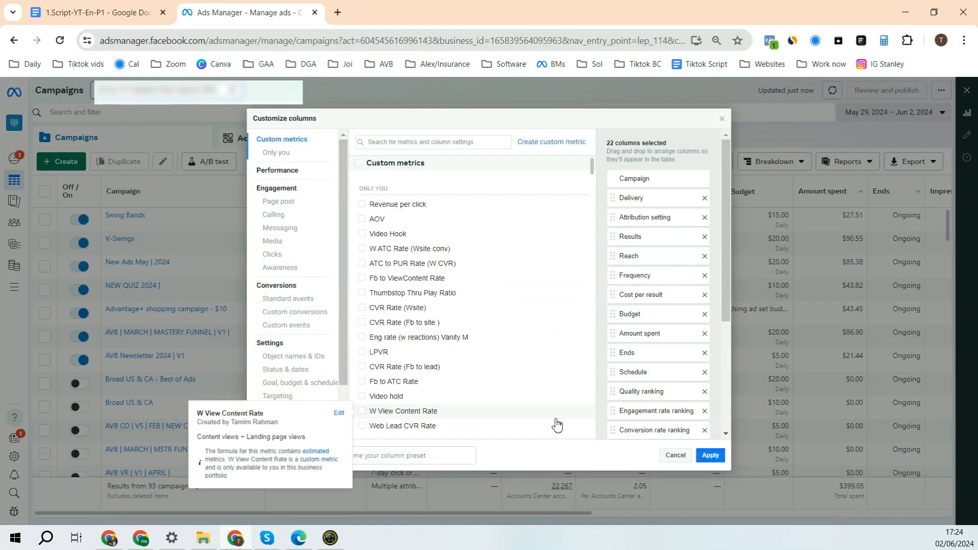
{"action": "left_click", "coordinate": [721, 120]}
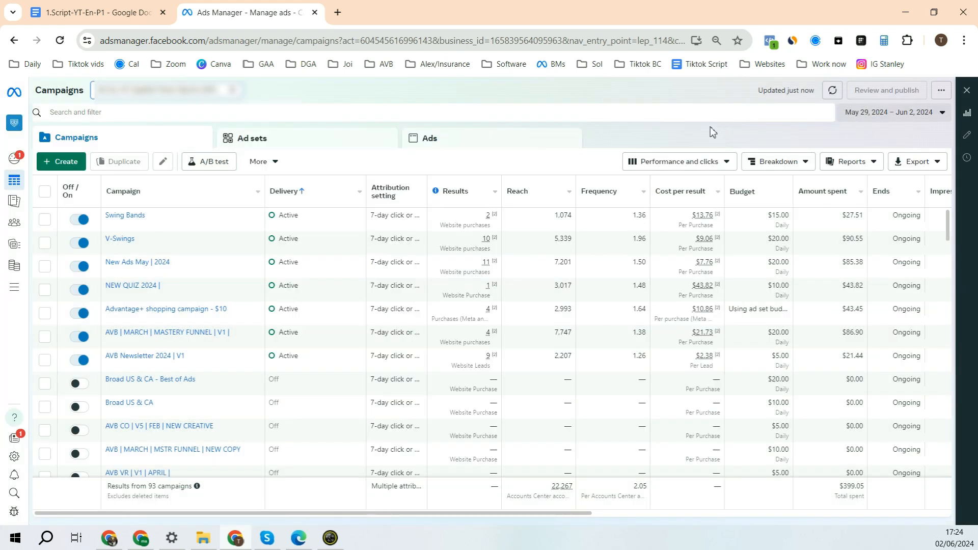
Apply the custom column preset Purchase to the campaign table
{"action": "left_click", "coordinate": [723, 162]}
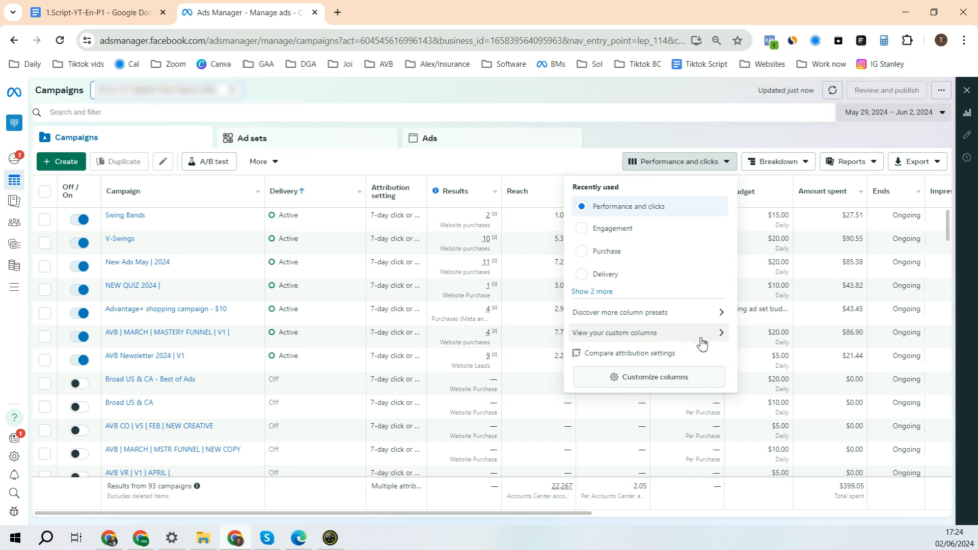
{"action": "left_click", "coordinate": [700, 338]}
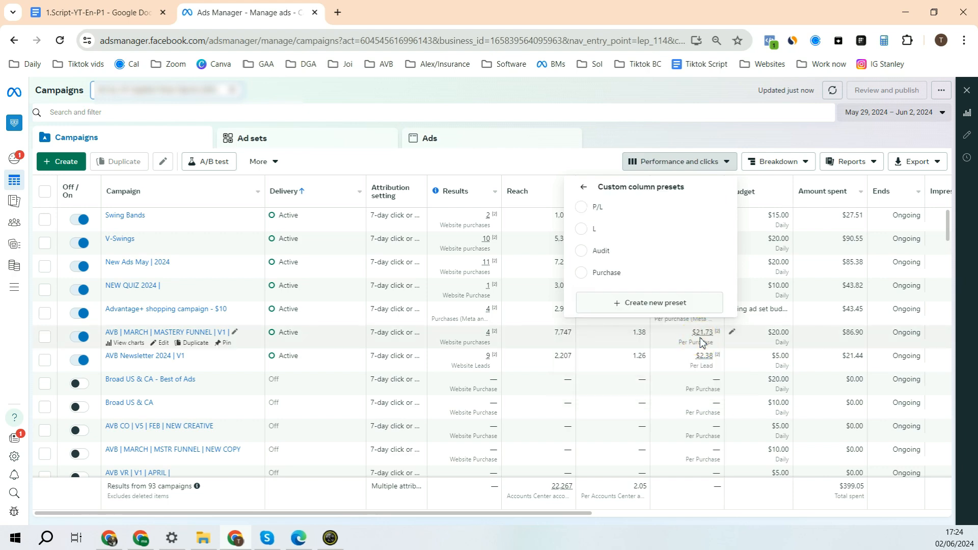
{"action": "left_click", "coordinate": [606, 273]}
Apply the custom column preset P/L to the campaign table
{"action": "left_click", "coordinate": [702, 162]}
{"action": "left_click", "coordinate": [649, 333]}
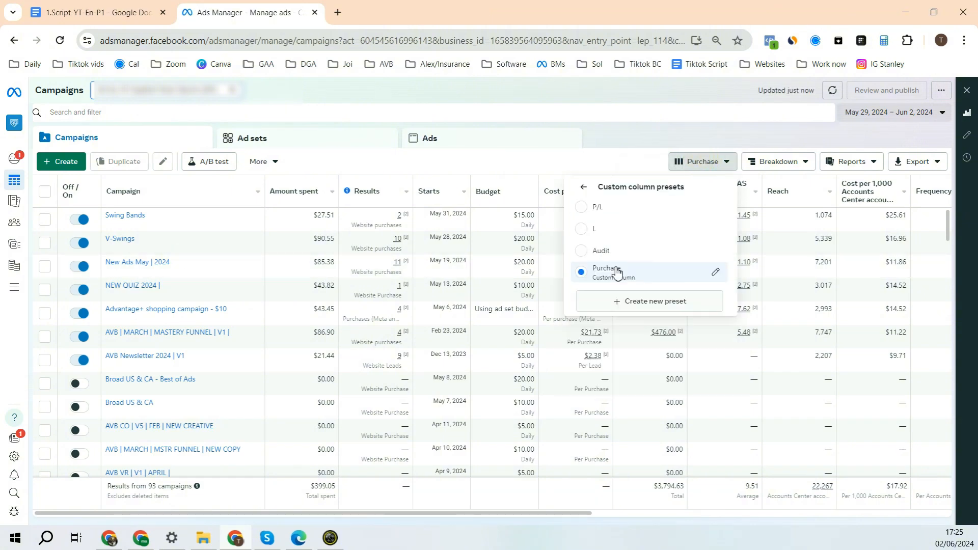
{"action": "left_click", "coordinate": [581, 211]}
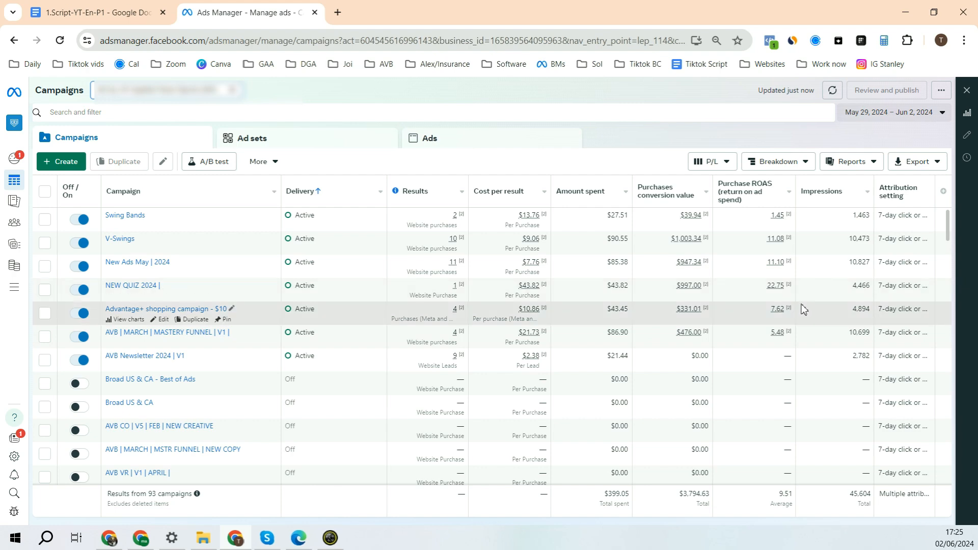
Open the ad sets of the campaign New Ads May | 2024 and break the results down by age
{"action": "left_click", "coordinate": [793, 162]}
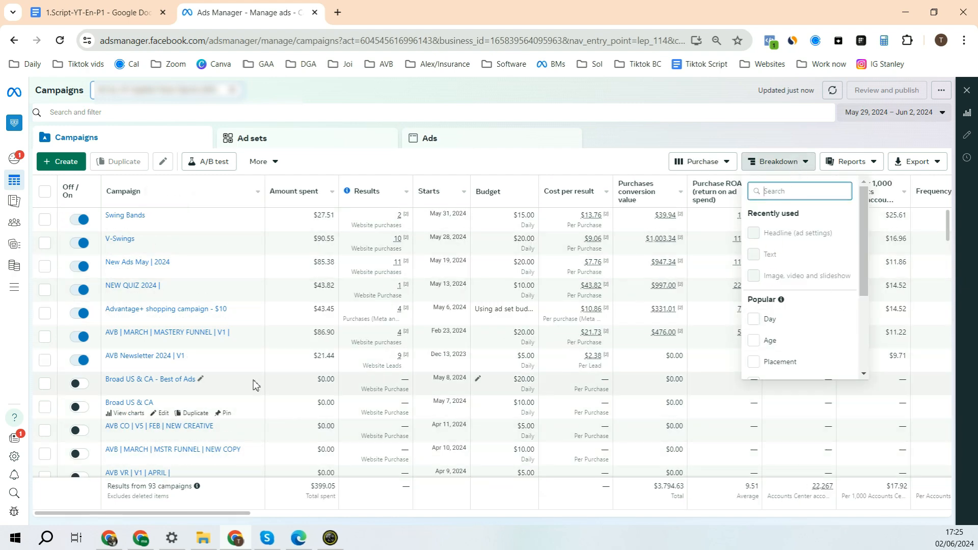
{"action": "left_click", "coordinate": [150, 263]}
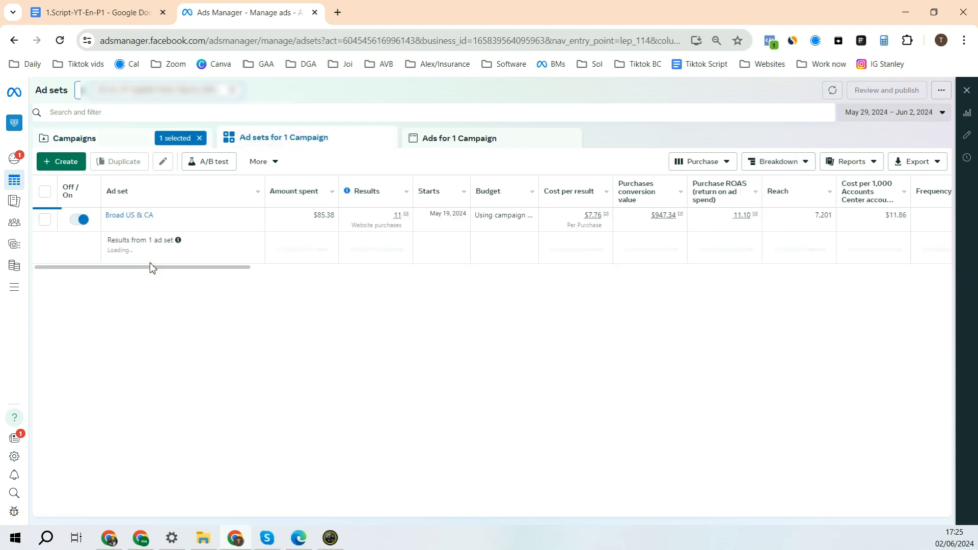
{"action": "left_click", "coordinate": [805, 163]}
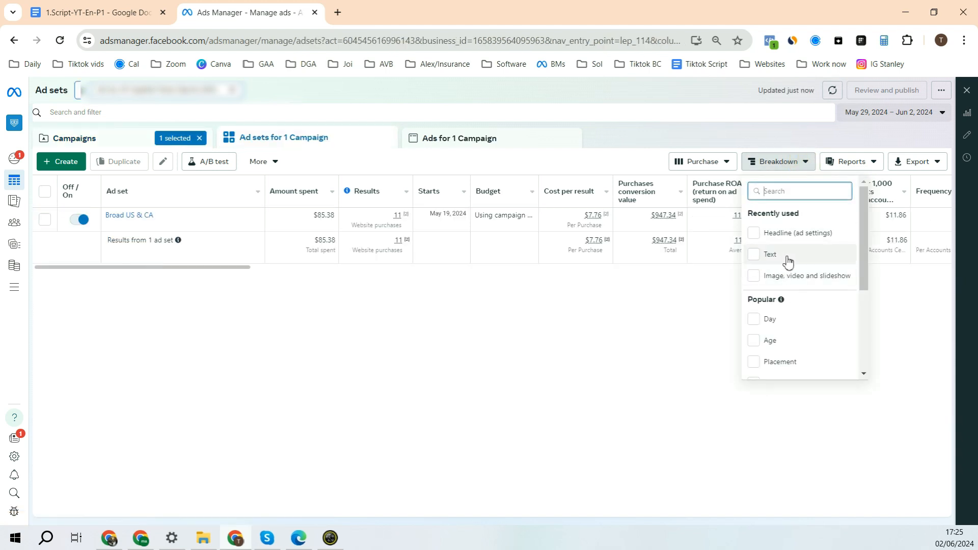
{"action": "left_click", "coordinate": [783, 346]}
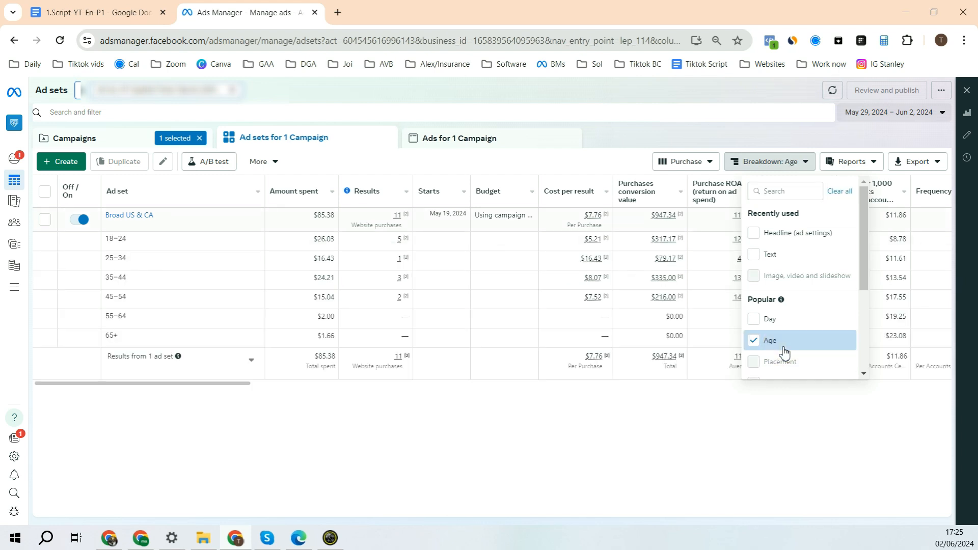
Examine the purchase results of the 18–24 age group under the Broad US & CA ad set
{"action": "double_click", "coordinate": [116, 239]}
{"action": "left_click_drag", "start_coordinate": [117, 240], "coordinate": [218, 251]}
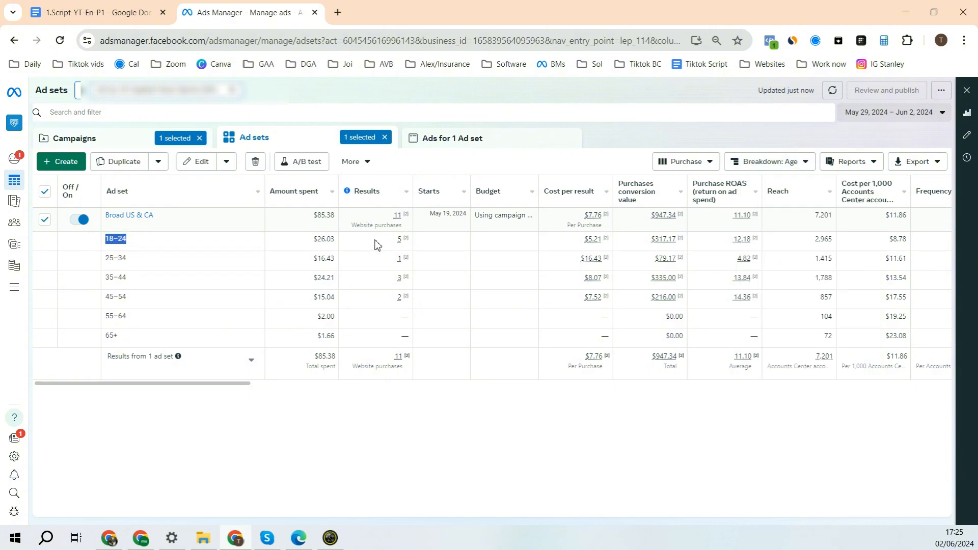
{"action": "mouse_move", "coordinate": [402, 241]}
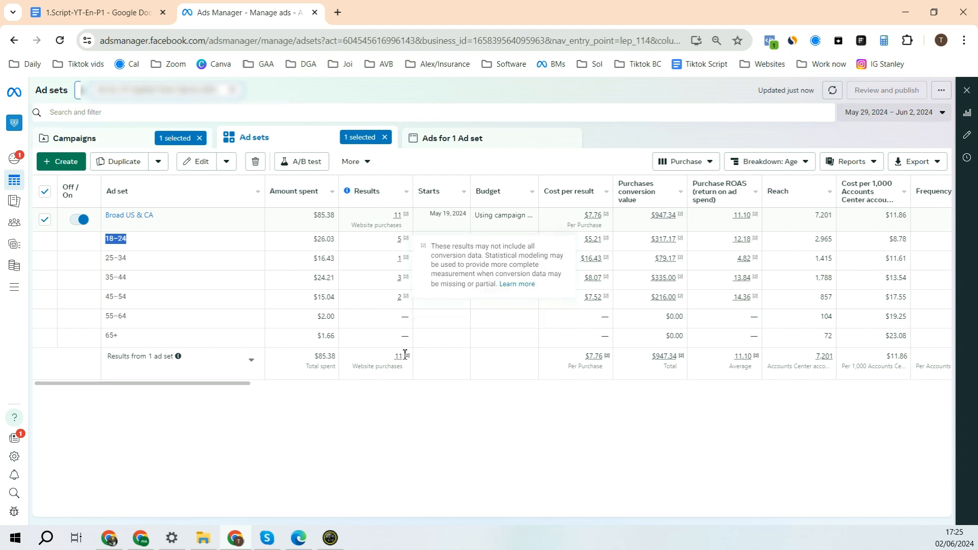
Review the other breakdown categories available for the ad set, including demographics, geography, delivery and action
{"action": "mouse_move", "coordinate": [754, 181]}
{"action": "left_click", "coordinate": [797, 162]}
{"action": "scroll", "coordinate": [769, 299], "scroll_direction": "down", "scroll_amount": 3}
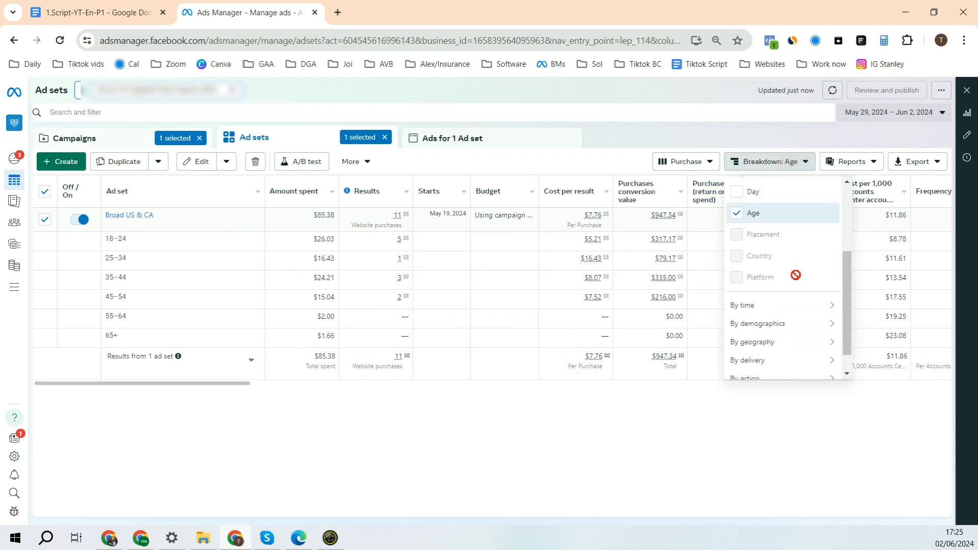
{"action": "mouse_move", "coordinate": [794, 308]}
{"action": "scroll", "coordinate": [795, 308], "scroll_direction": "down", "scroll_amount": 1}
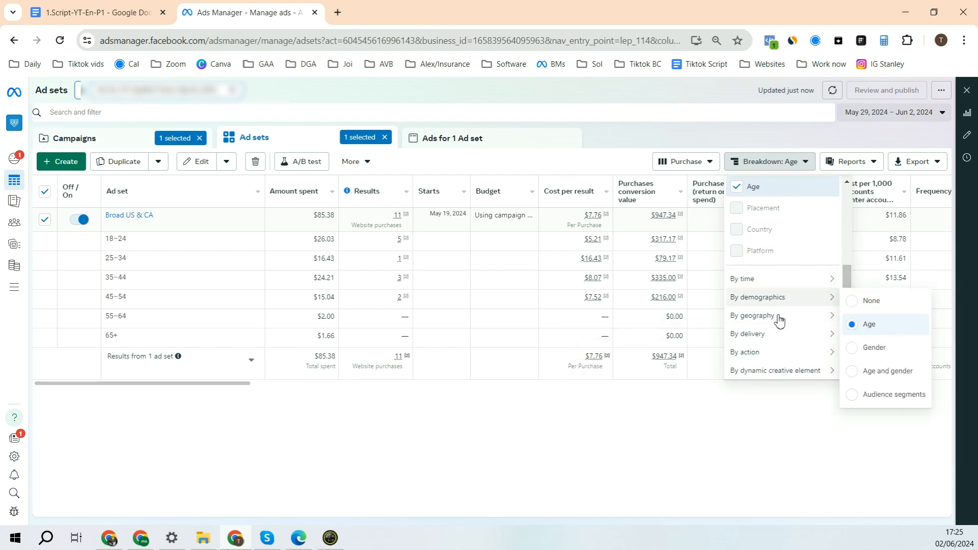
{"action": "mouse_move", "coordinate": [777, 326]}
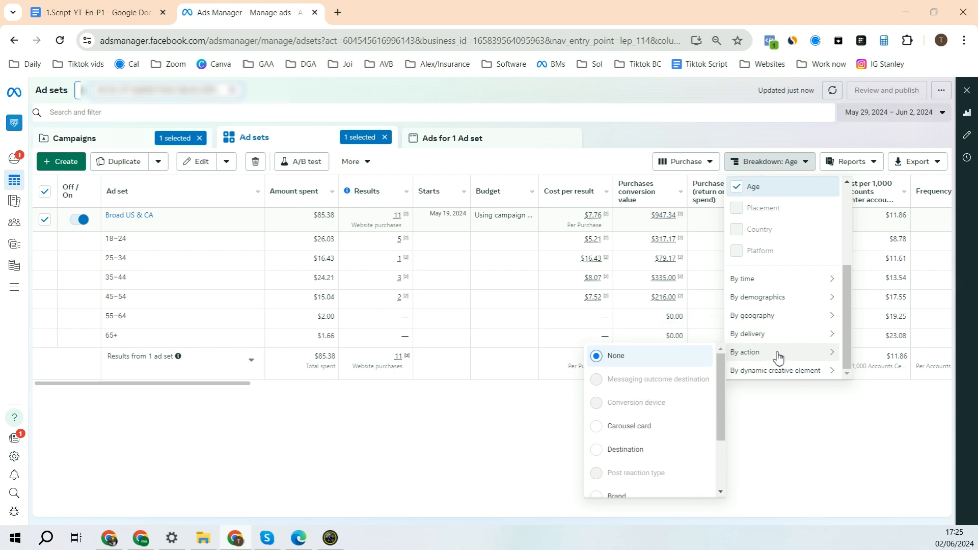
Show the ads of the selected ad set and review their time and demographics breakdown options
{"action": "left_click", "coordinate": [446, 141]}
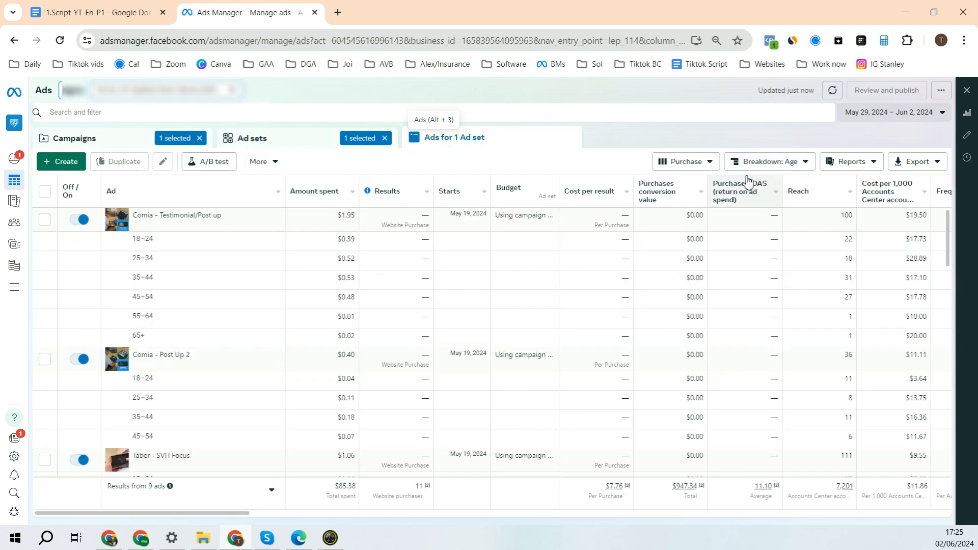
{"action": "left_click", "coordinate": [768, 161]}
{"action": "scroll", "coordinate": [791, 336], "scroll_direction": "down", "scroll_amount": 3}
{"action": "mouse_move", "coordinate": [831, 375]}
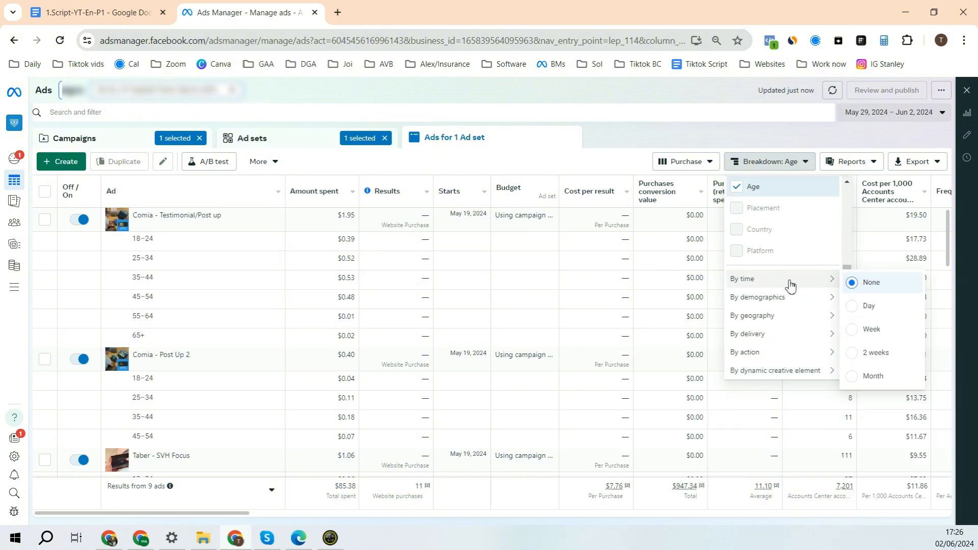
{"action": "mouse_move", "coordinate": [754, 299]}
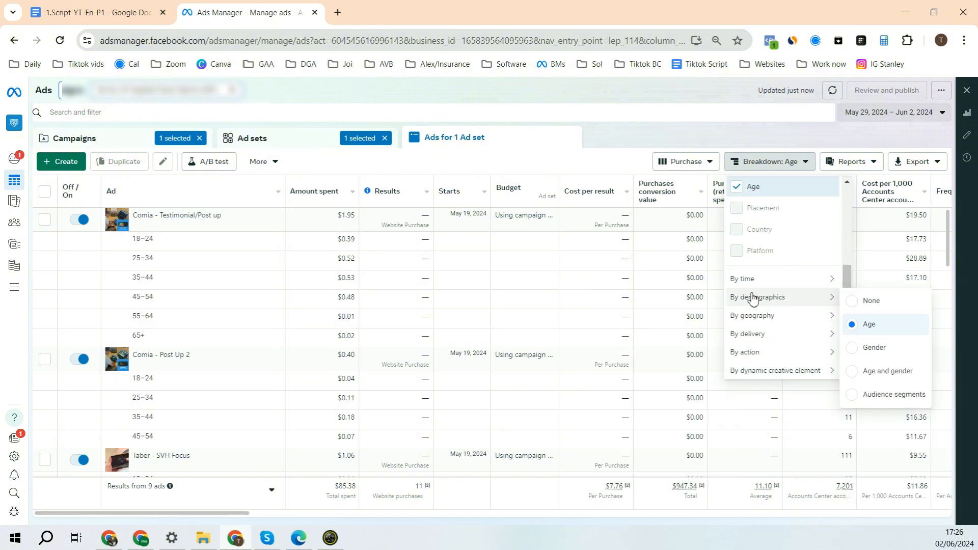
Look over the options for creating ad reports and for exporting or sharing the table data
{"action": "left_click", "coordinate": [861, 165]}
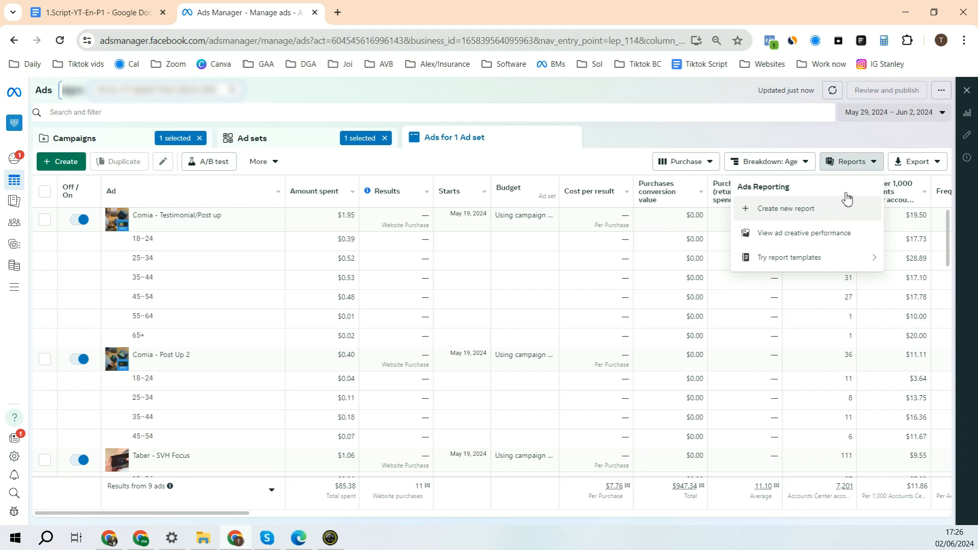
{"action": "left_click", "coordinate": [939, 168]}
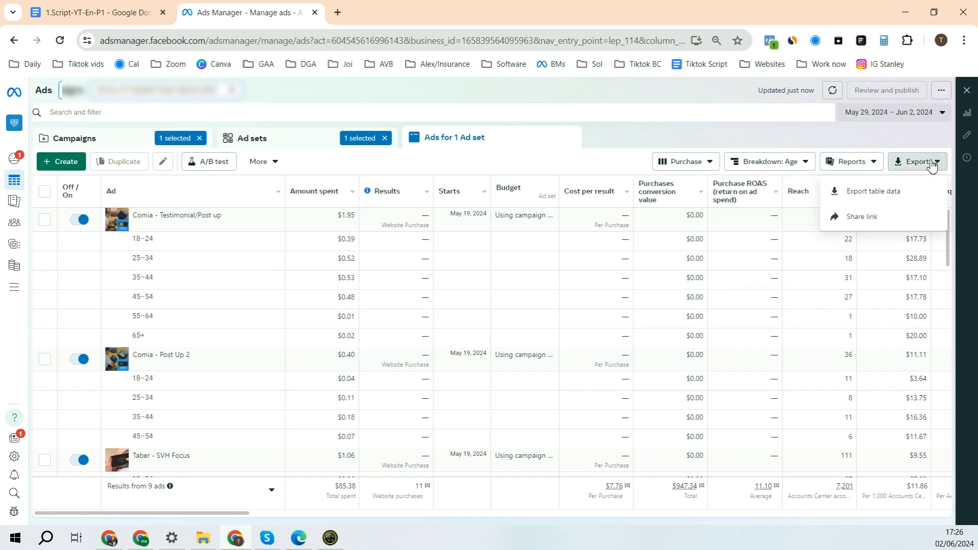
{"action": "left_click", "coordinate": [847, 163]}
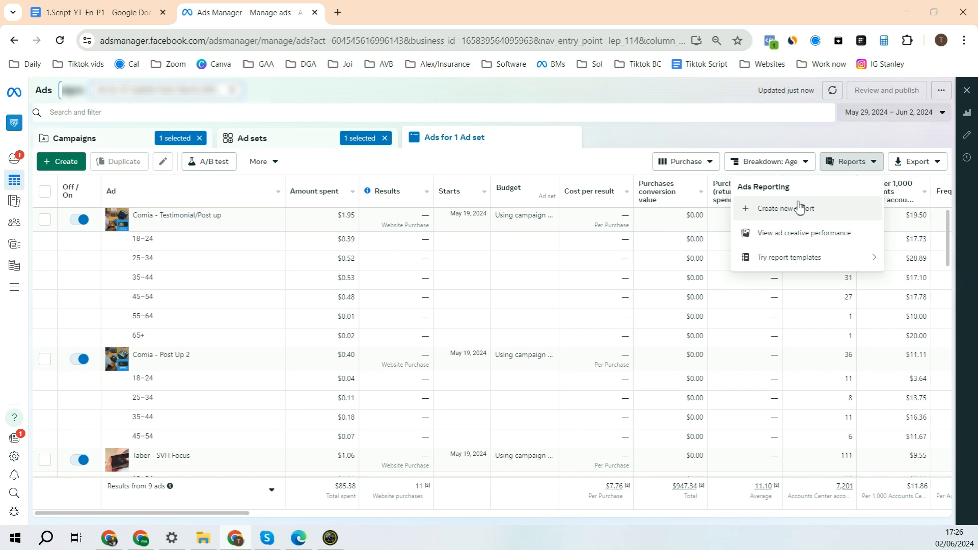
Return to the campaigns level and look through the available search filters and the campaign total
{"action": "left_click", "coordinate": [74, 138]}
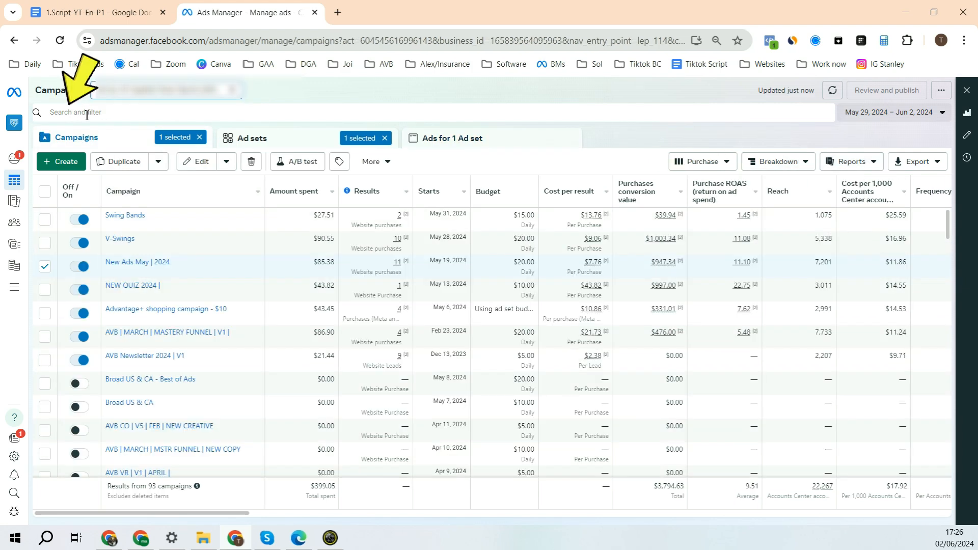
{"action": "left_click", "coordinate": [87, 113]}
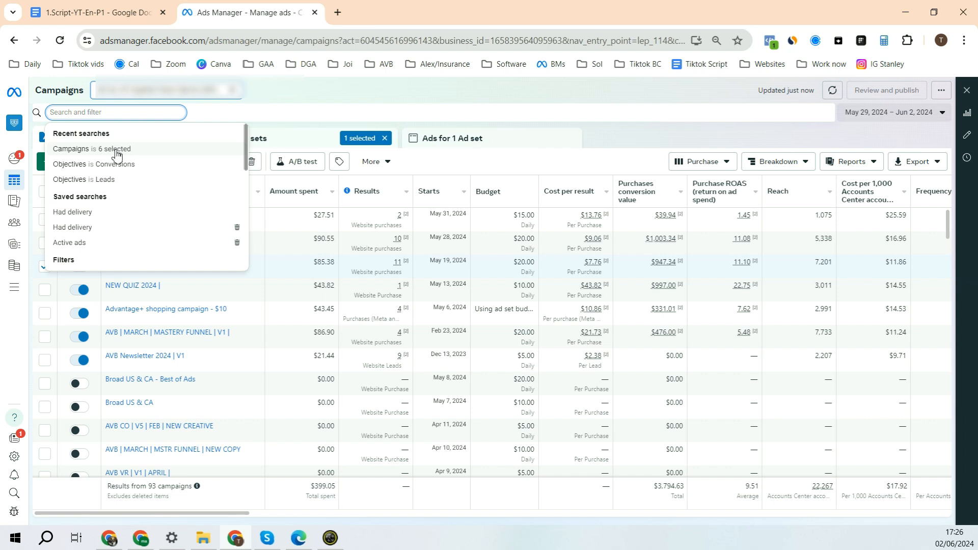
{"action": "scroll", "coordinate": [141, 159], "scroll_direction": "down", "scroll_amount": 5}
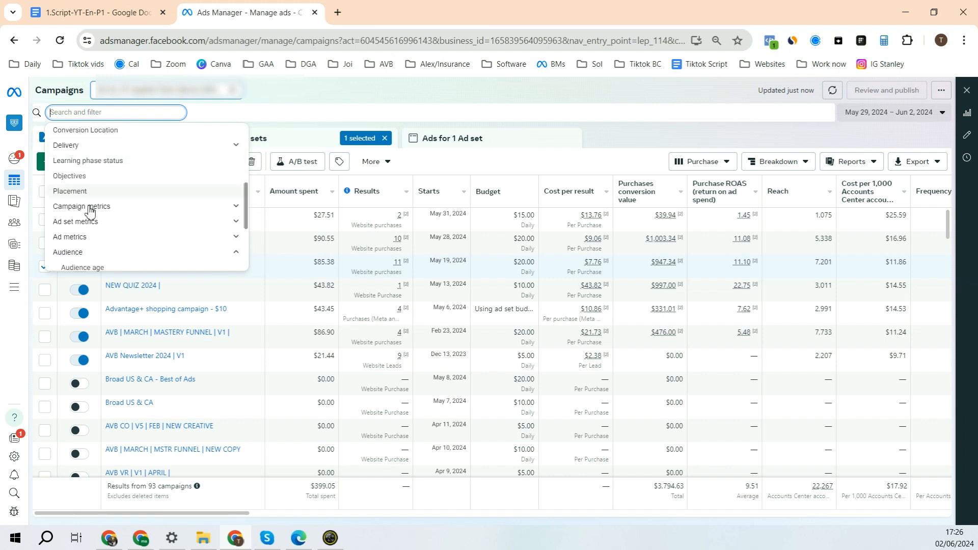
{"action": "left_click_drag", "start_coordinate": [147, 487], "coordinate": [169, 485]}
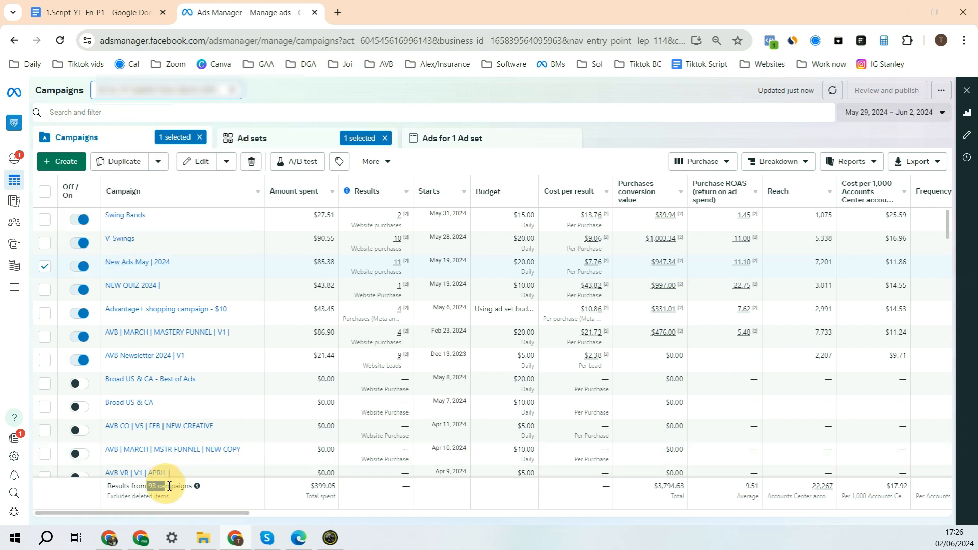
Filter the campaign table to show only campaigns whose objective is Leads
{"action": "left_click", "coordinate": [88, 113]}
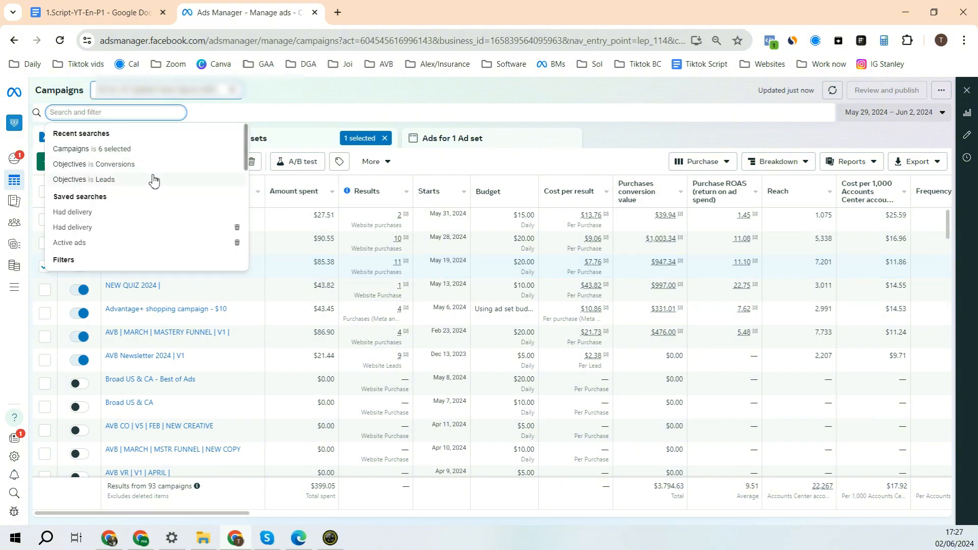
{"action": "scroll", "coordinate": [153, 183], "scroll_direction": "down", "scroll_amount": 3}
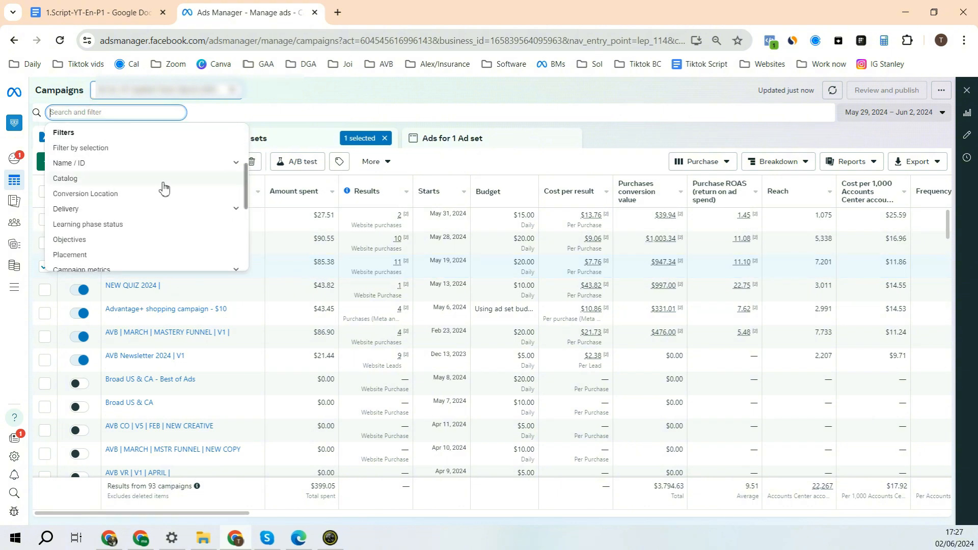
{"action": "left_click", "coordinate": [84, 247]}
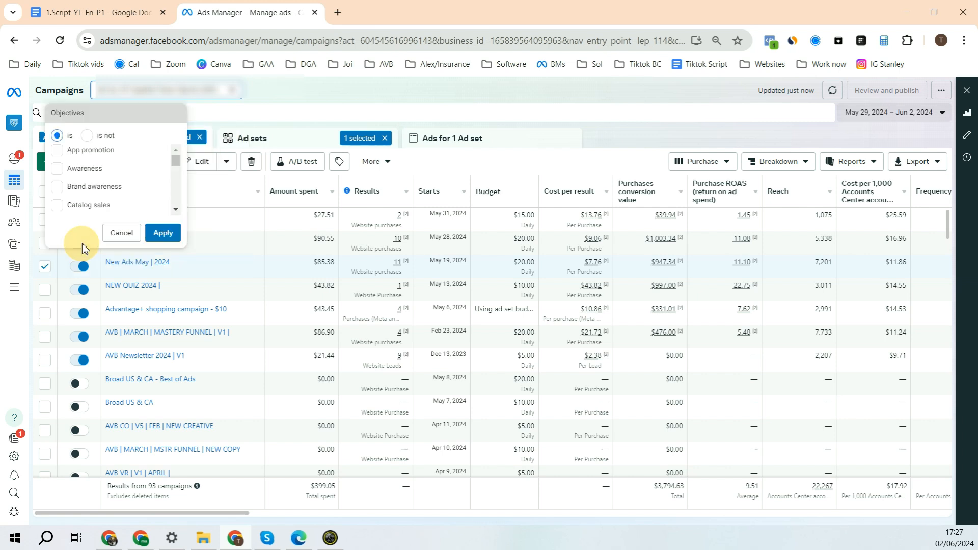
{"action": "scroll", "coordinate": [168, 167], "scroll_direction": "down", "scroll_amount": 2}
{"action": "left_click", "coordinate": [56, 207]}
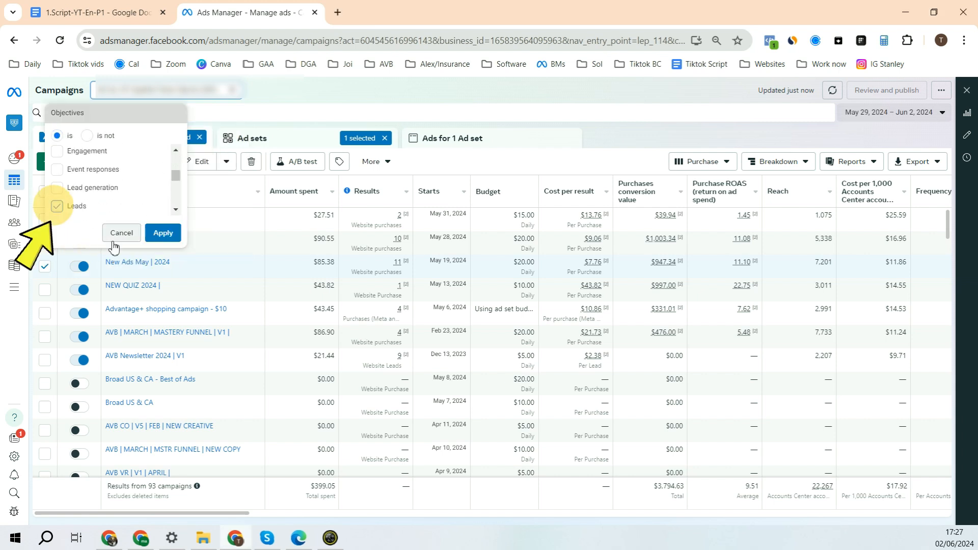
{"action": "left_click", "coordinate": [163, 233]}
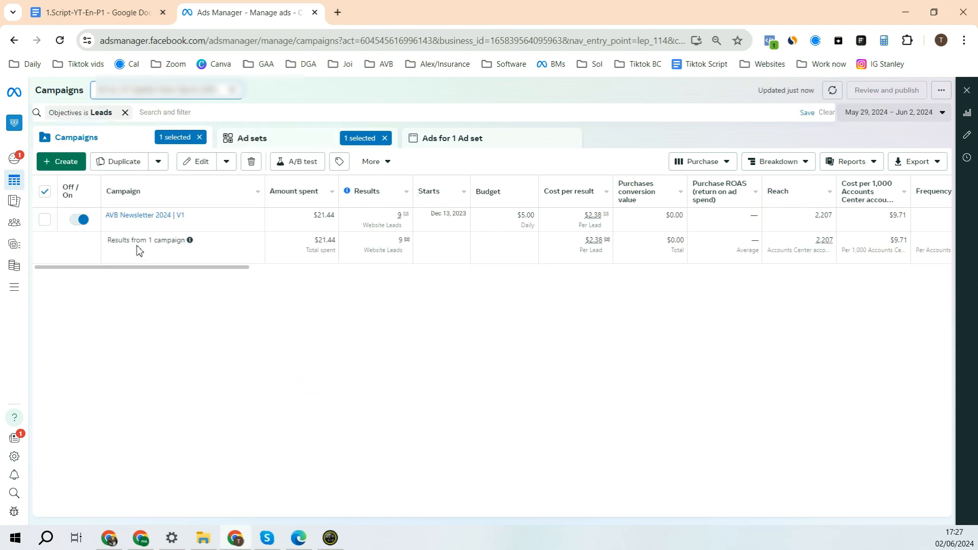
Check the campaign count and website leads of the filtered table, and clear the Leads objective filter
{"action": "double_click", "coordinate": [151, 240]}
{"action": "left_click_drag", "start_coordinate": [372, 224], "coordinate": [381, 224]}
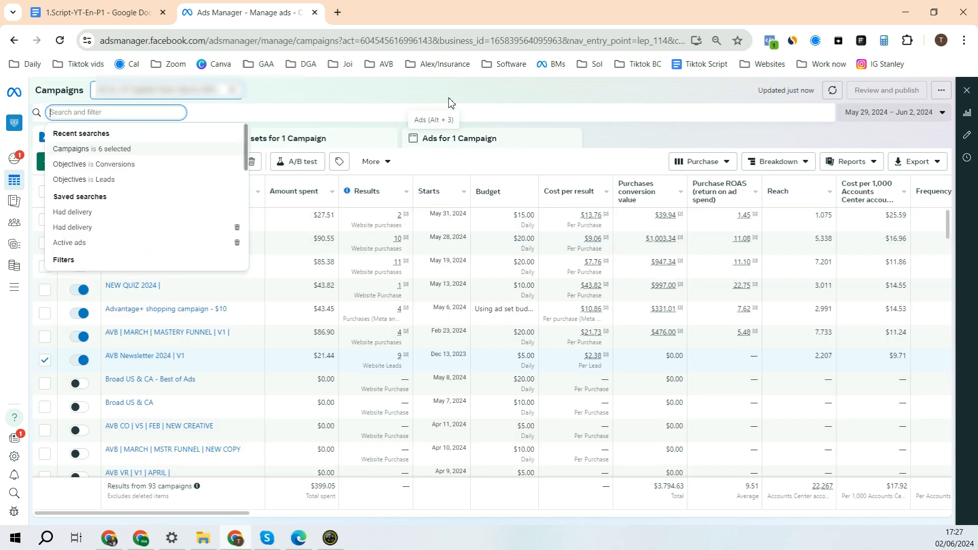
{"action": "left_click", "coordinate": [450, 92]}
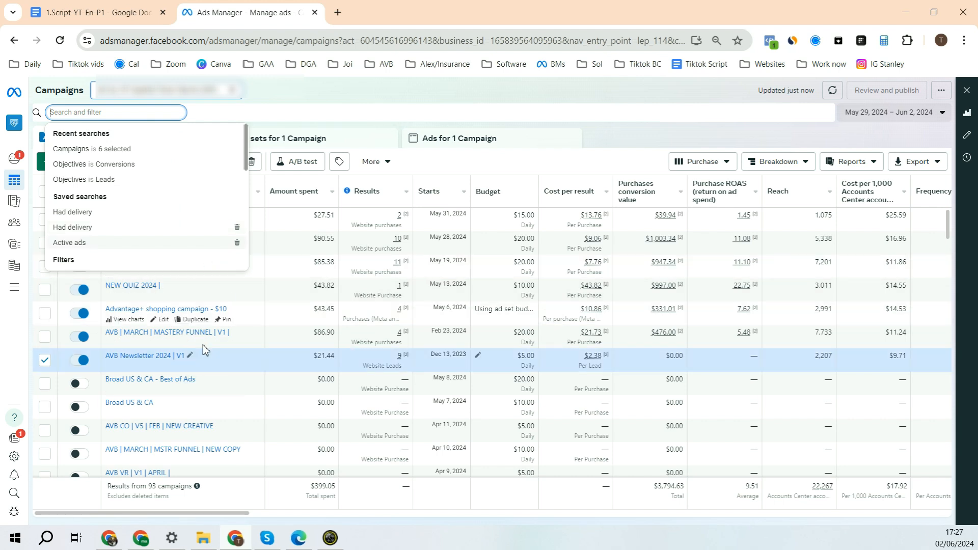
{"action": "left_click", "coordinate": [447, 82]}
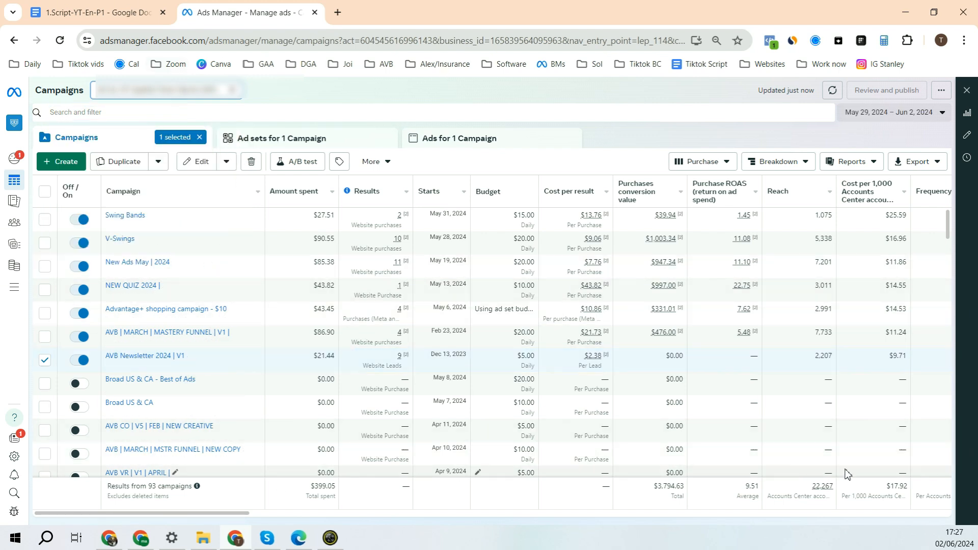